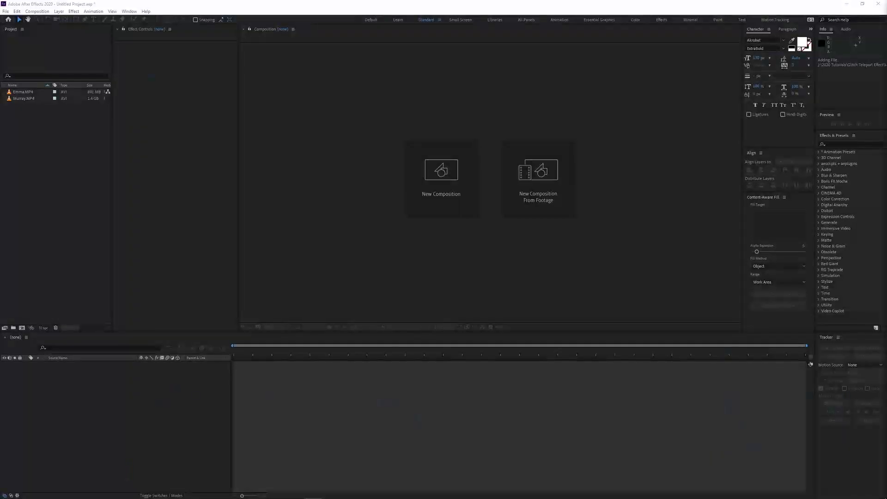
- Create a composition named Glitch with a frame rate of 23.976 frames per second
click(45, 266)
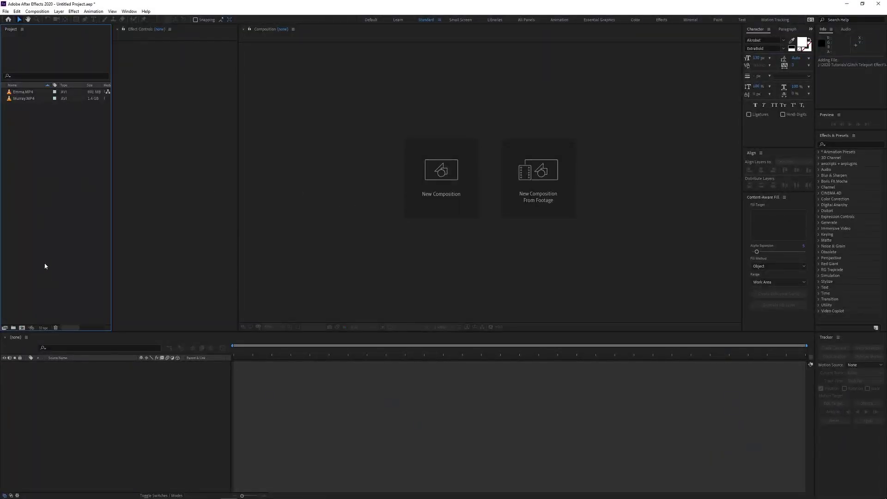
click(22, 329)
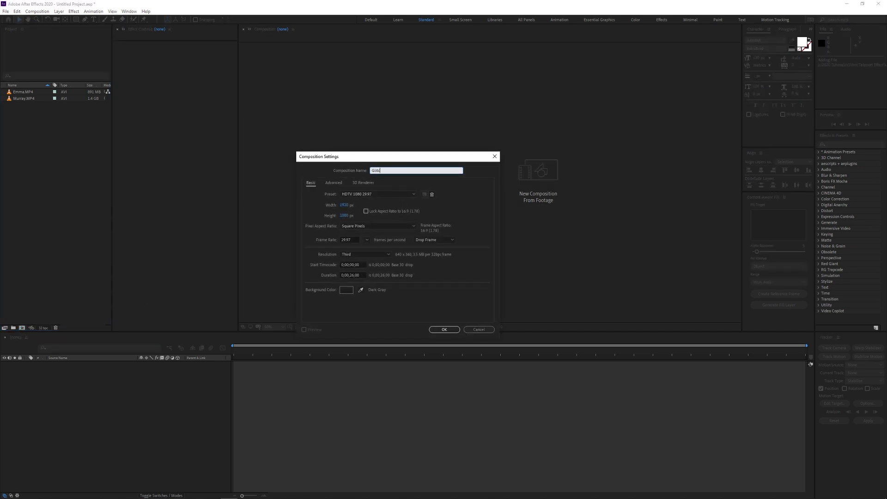
click(368, 242)
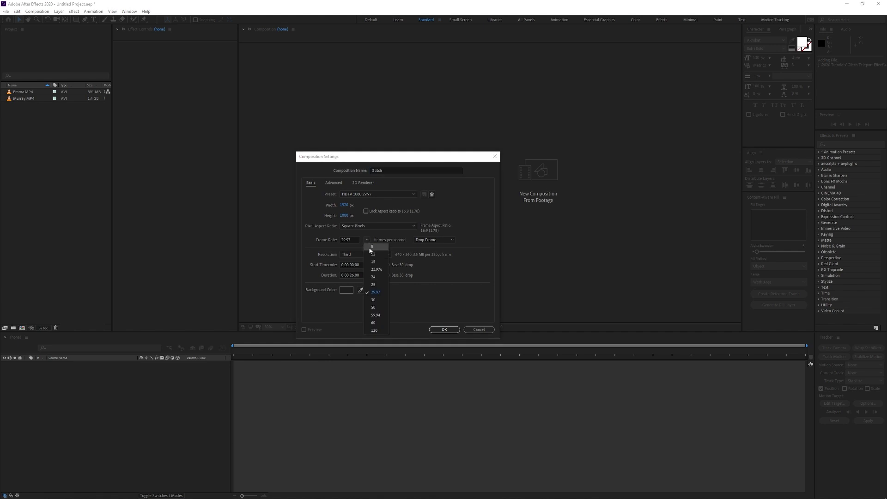
click(377, 270)
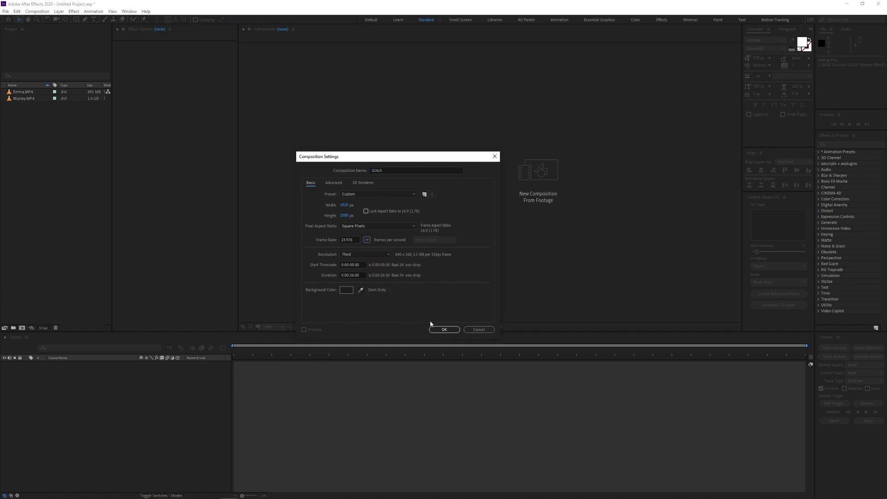
click(445, 330)
- Add Murray.MP4 to the Glitch composition and scale the clip down proportionally to fit the frame
drag(24, 105, 118, 414)
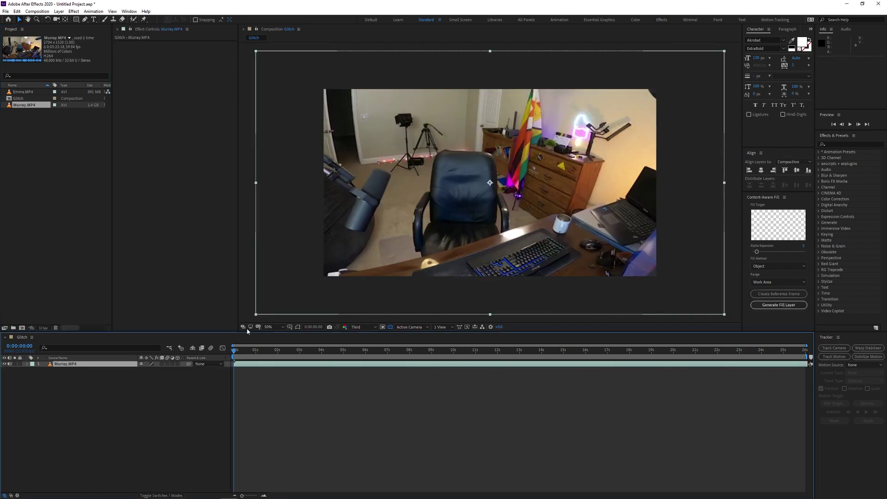
drag(256, 318, 260, 314)
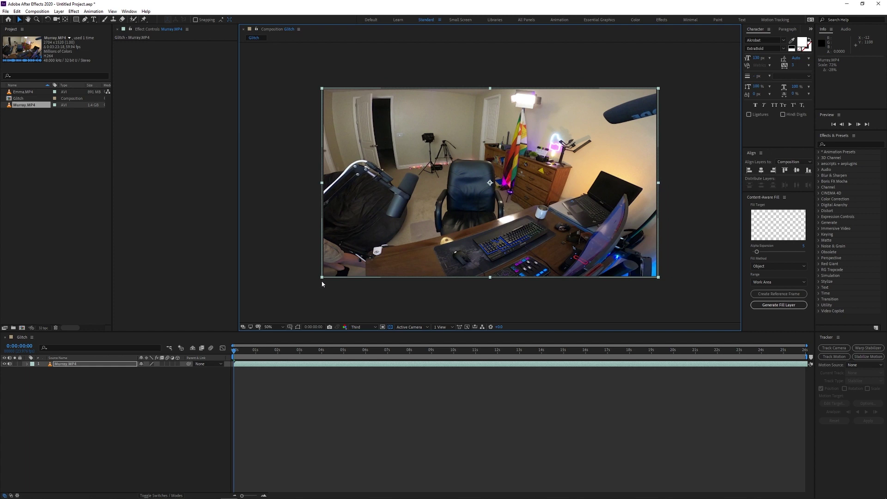
- Split the footage at 0:01:07:01 and again at 0:01:35:02, where the standing take begins
click(327, 347)
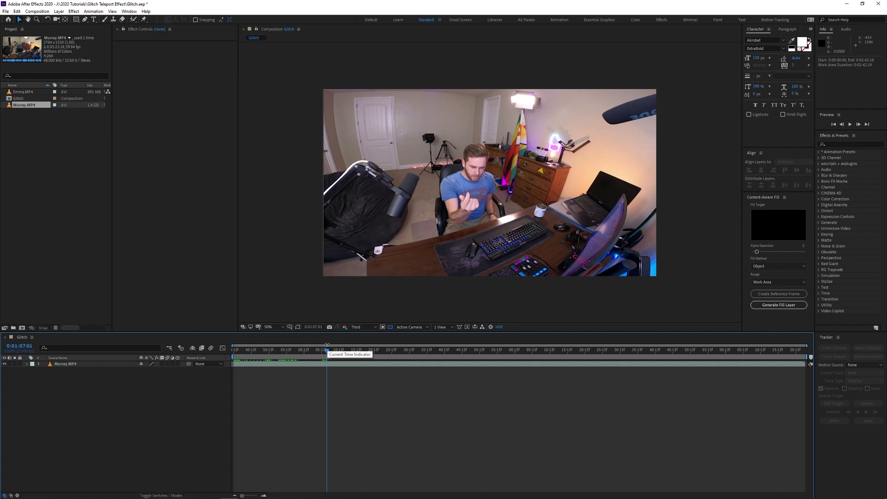
key(ctrl+shift+d)
drag(328, 347, 373, 347)
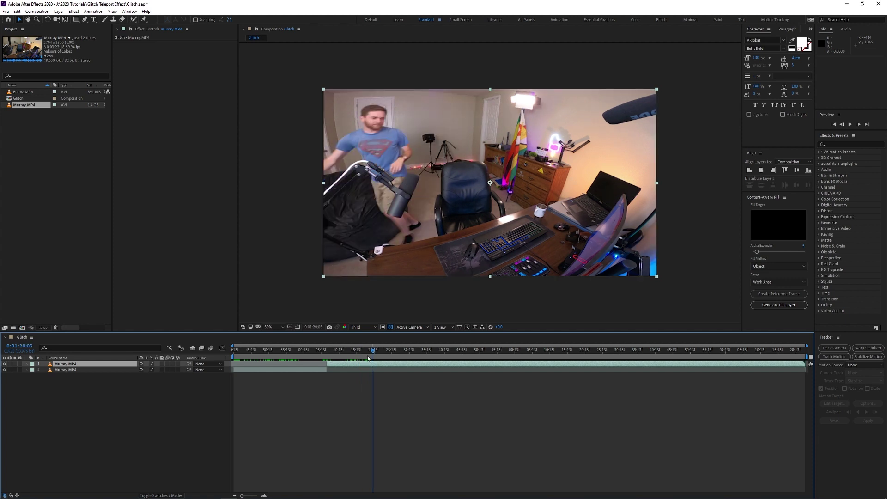
drag(374, 354, 425, 355)
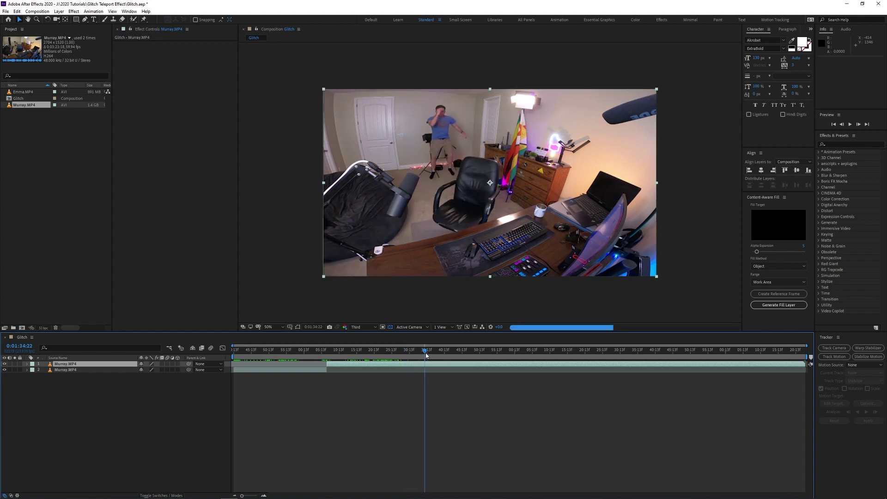
drag(426, 355, 426, 355)
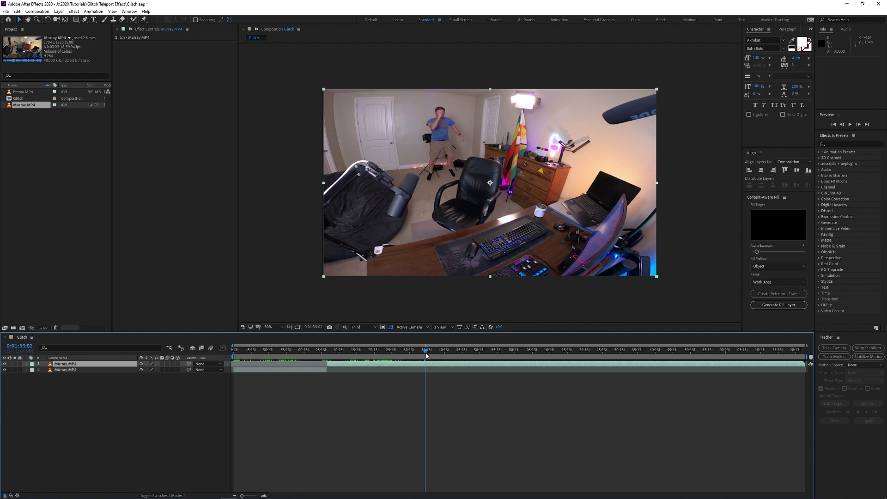
key(ctrl+shift+d)
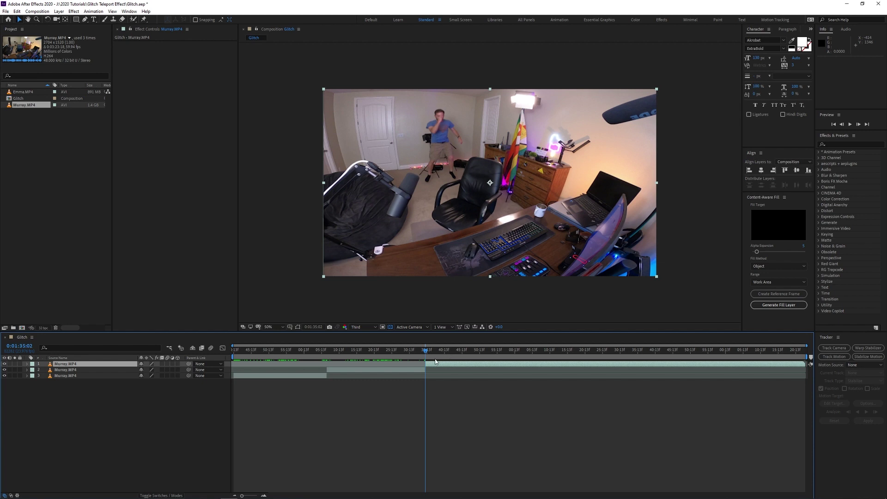
- Delete the middle segment, move the remaining clip to start at the first cut, and preview the transition from seated to standing
click(411, 370)
key(Delete)
drag(440, 364, 313, 354)
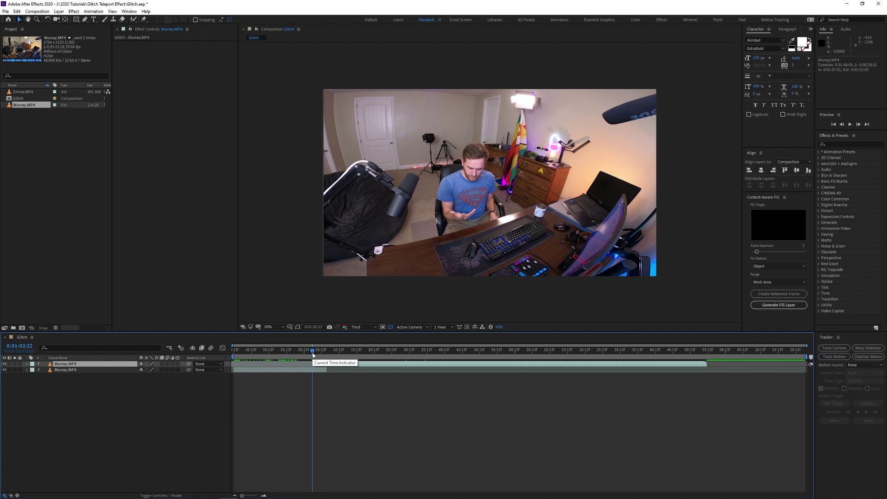
key(space)
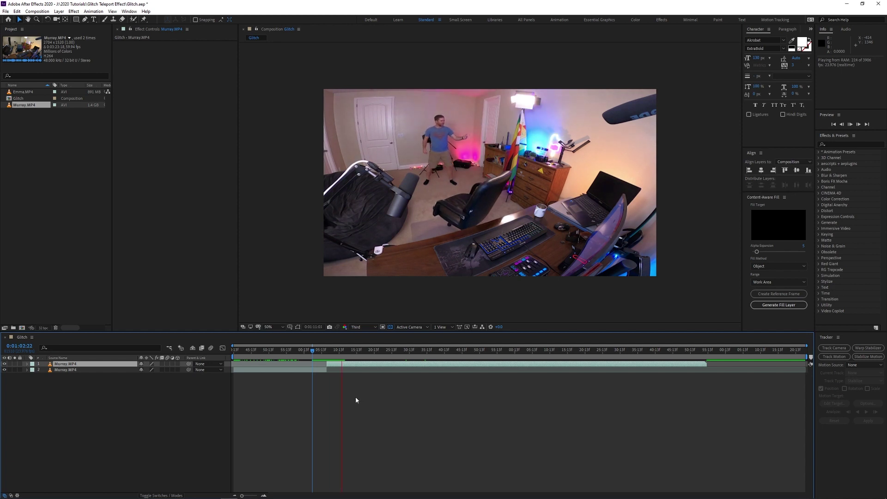
key(space)
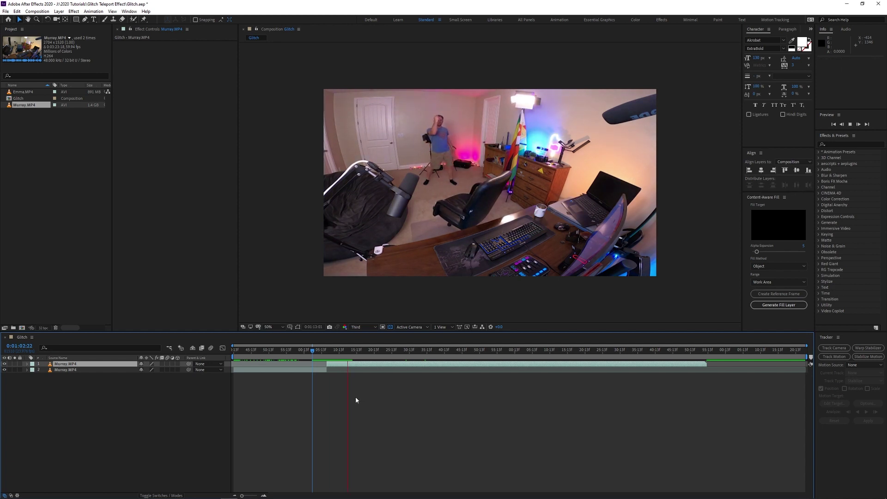
- Split the top clip at about 0:01:13 and again at 0:01:20:04, keeping the footage after the second cut
key(ctrl+shift+d)
drag(349, 353, 373, 353)
key(ctrl+shift+d)
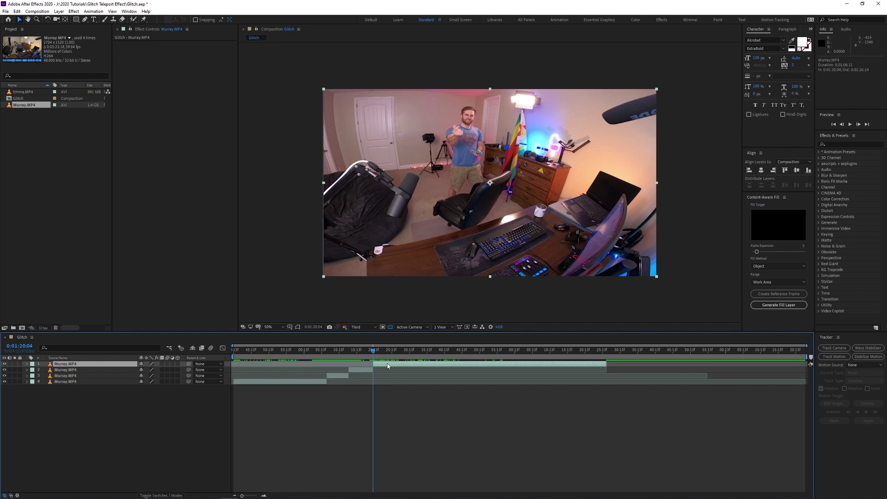
key(Delete)
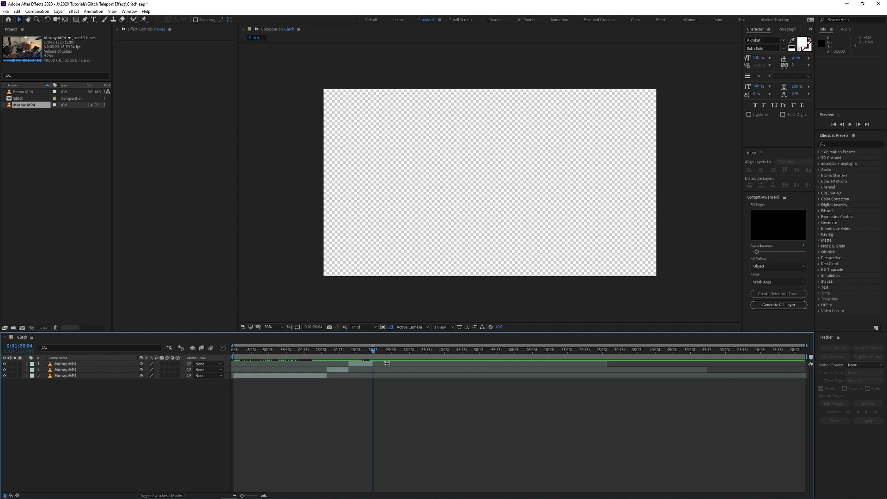
key(ctrl+z)
- Trim the top clip to the flying-money take, place it at the 0:01:20:04 cut, and preview the sequence
drag(373, 350, 570, 345)
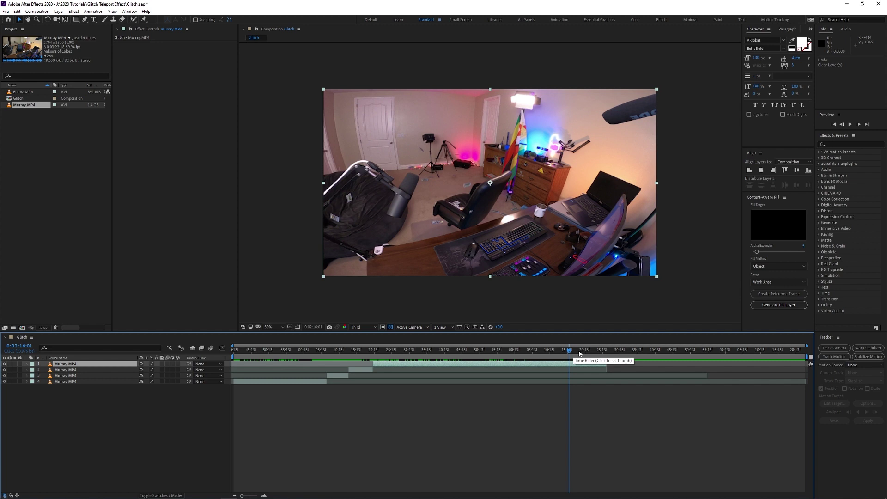
click(575, 354)
drag(575, 354, 558, 356)
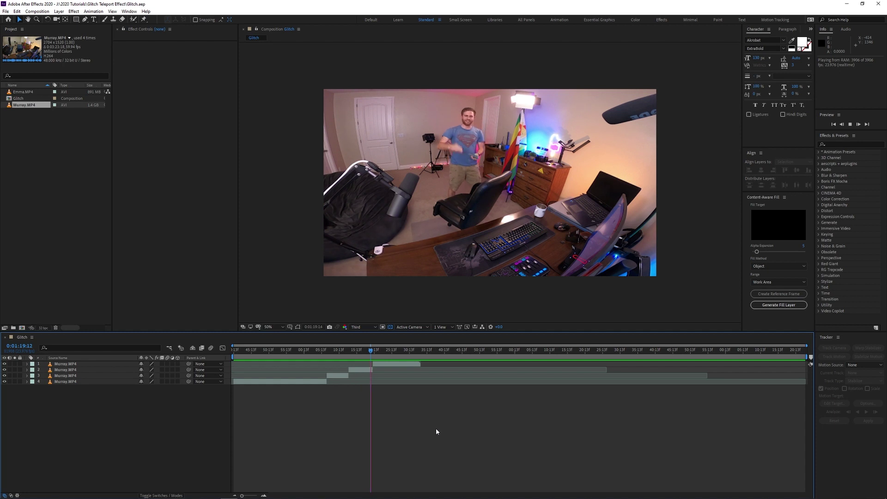
key(space)
- Add a fresh copy of Murray.MP4 as the top layer and match its scale to the original bottom clip
drag(32, 106, 88, 363)
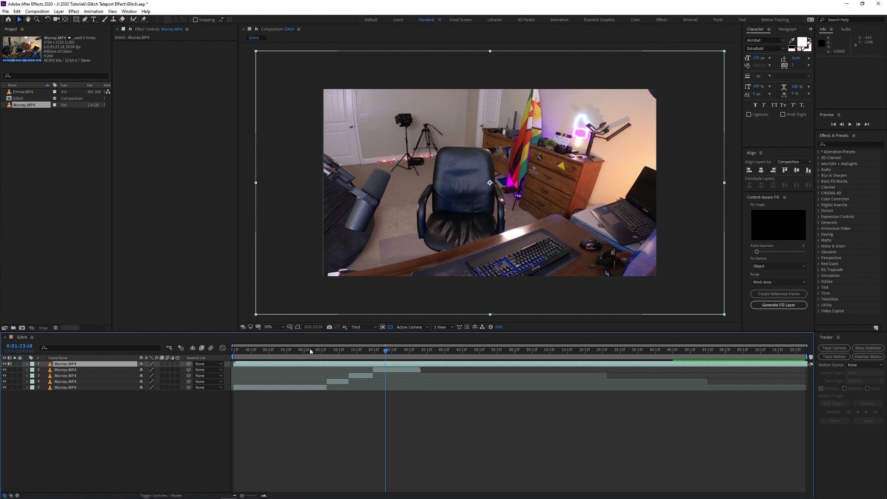
drag(257, 317, 323, 280)
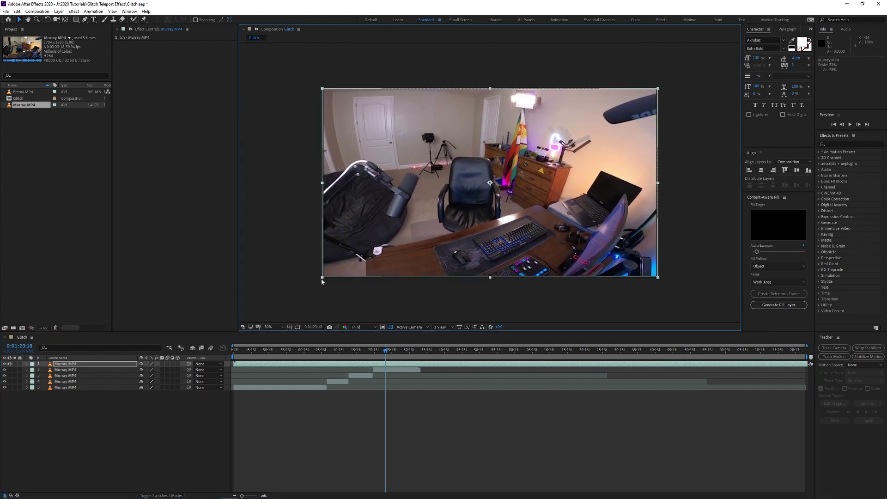
ctrl+click(76, 388)
key(s)
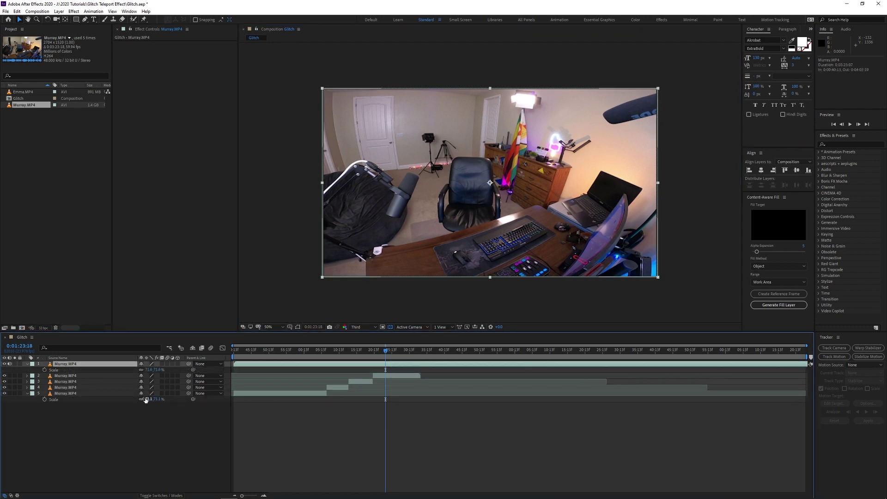
key(Return)
click(171, 412)
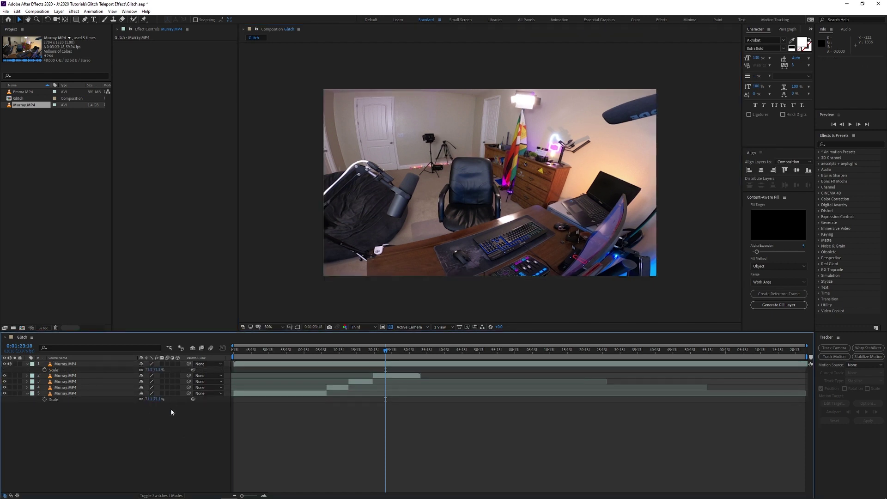
- Freeze the new copy on the empty-room frame at 0:01:21:23 and move it to the bottom of the layer stack
click(362, 364)
click(359, 351)
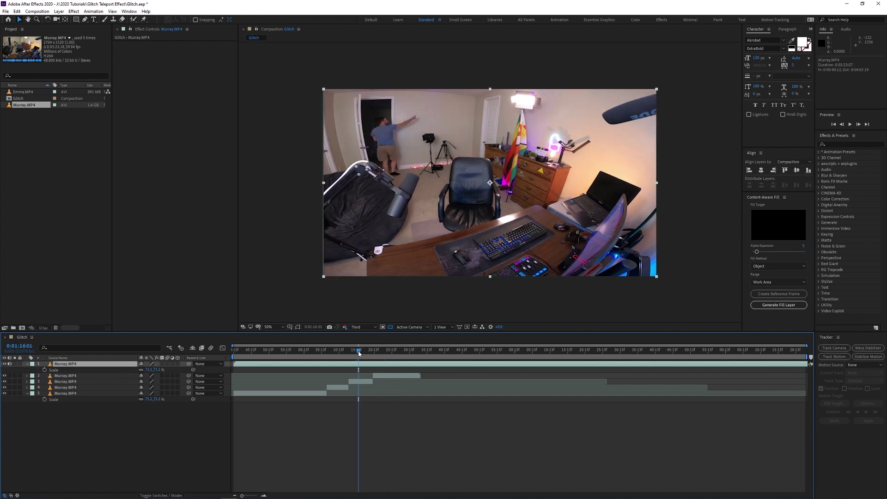
drag(365, 351, 380, 348)
right_click(384, 364)
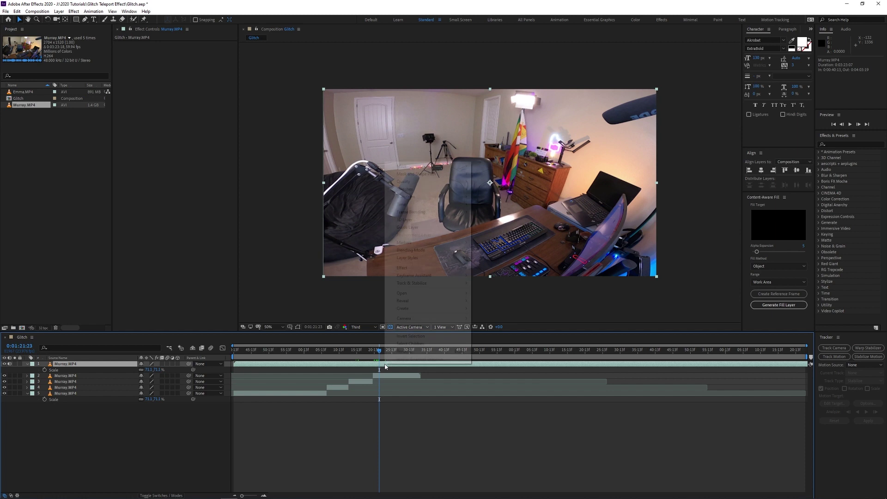
mouse_move(416, 208)
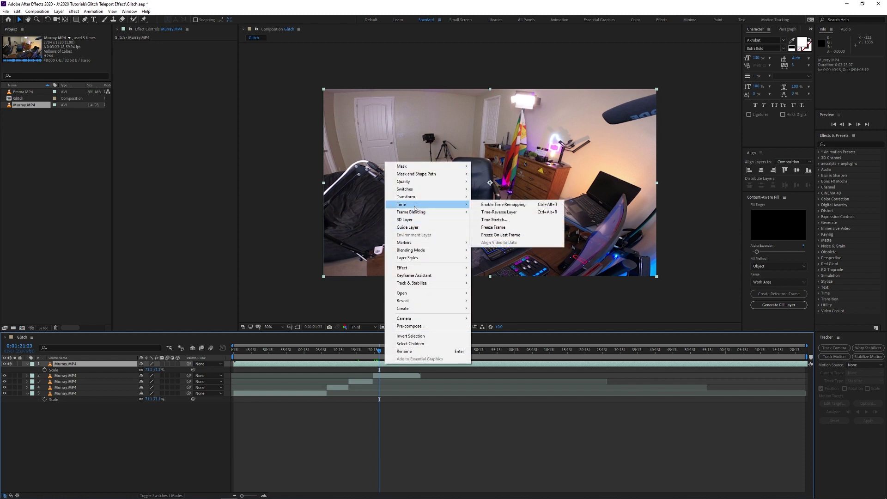
click(514, 230)
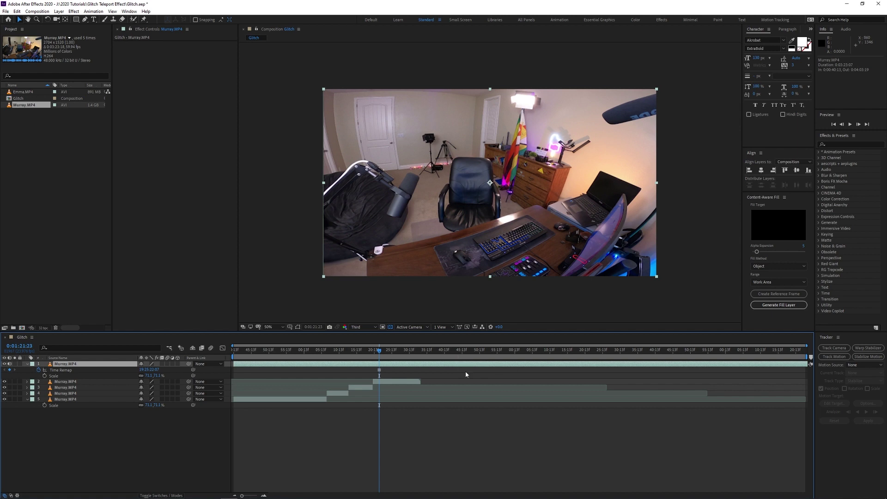
drag(74, 367, 84, 410)
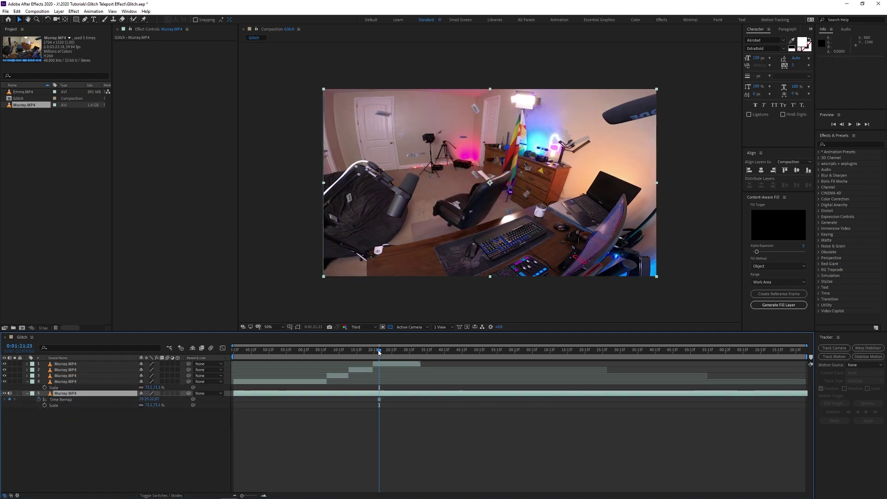
- Draw an eight-point mask on the flying-money clip, enclosing the chair, desk and back wall but excluding the lower-left area with the person
click(384, 364)
key(equal)
key(equal)
drag(379, 352, 360, 354)
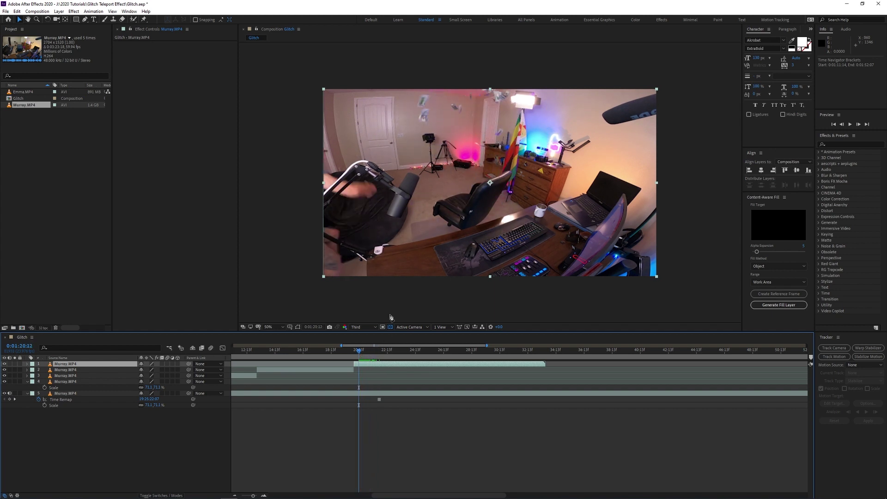
click(399, 148)
click(433, 233)
click(427, 283)
click(700, 299)
click(677, 62)
click(366, 62)
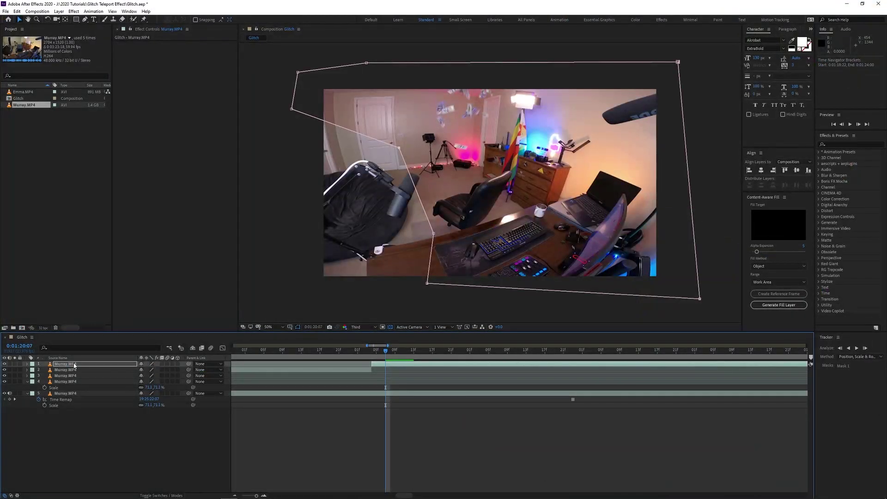
- Enable mask path keyframing on the flying-money clip and set the starting keyframe on its first frame, 0:01:20:04
key(m)
click(50, 375)
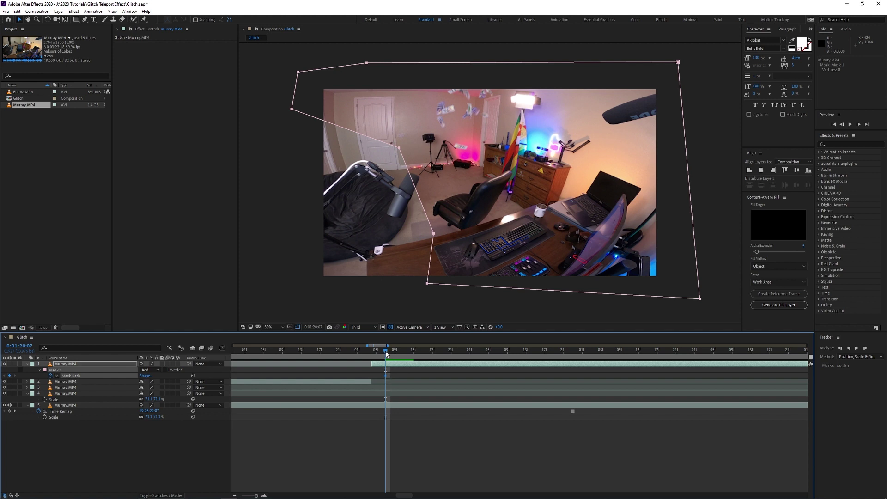
drag(388, 353, 396, 354)
drag(407, 355, 422, 354)
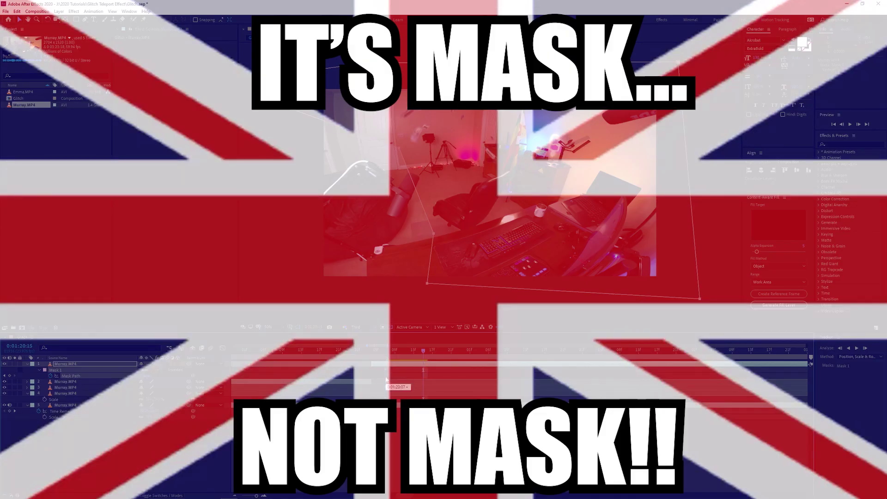
click(374, 354)
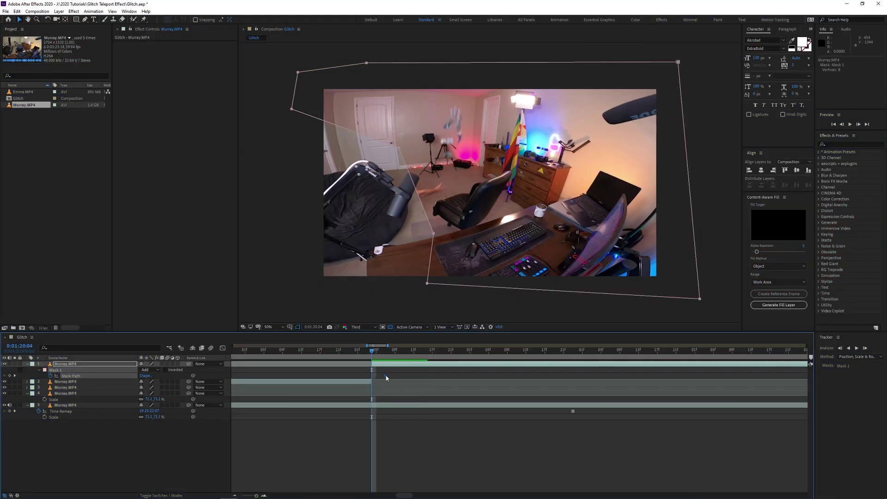
click(373, 375)
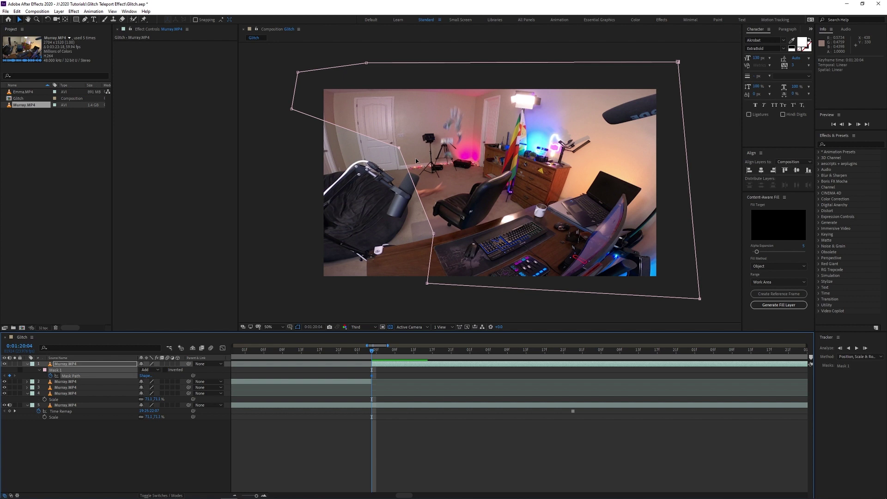
- Reshape the left edge of the mask at 0:01:20:04 to cut out the person's leg, and check the mask through 0:01:20:13
drag(399, 148, 454, 174)
drag(291, 109, 441, 177)
drag(455, 174, 431, 206)
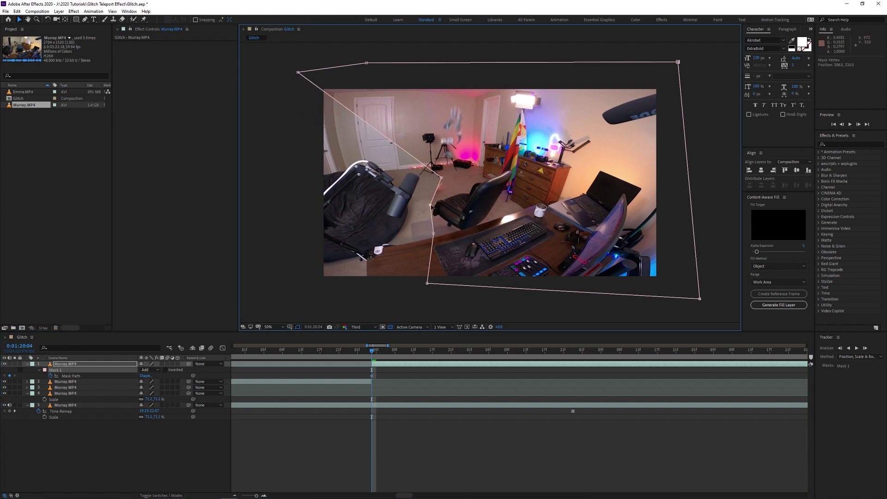
drag(298, 72, 419, 170)
drag(367, 63, 340, 71)
drag(374, 354, 417, 363)
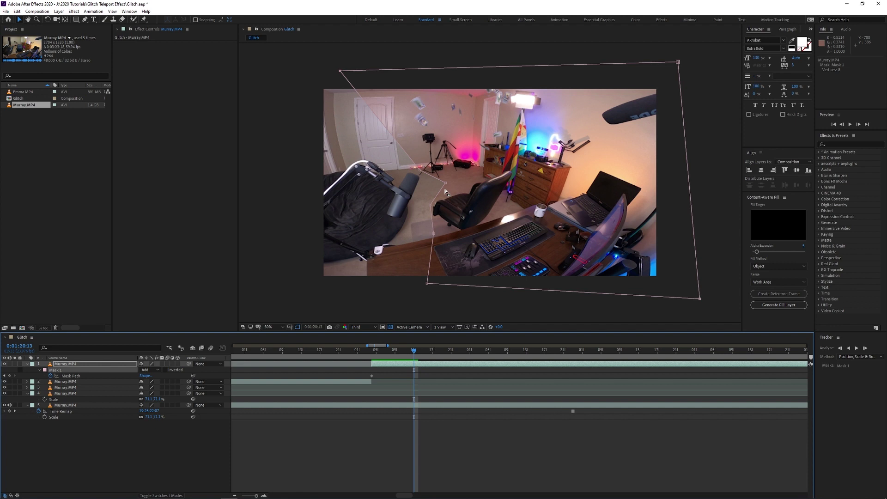
- Expand the left edge of the flying-money clip's mask past the frame's left side, keyframing it from 0:01:20:13 onward to cover the whole picture
drag(447, 184, 274, 241)
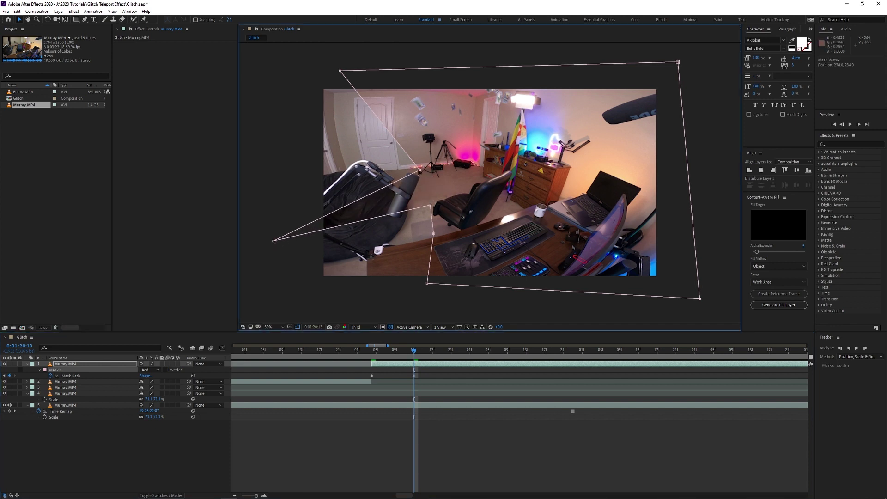
drag(420, 170, 260, 122)
drag(431, 206, 332, 290)
drag(274, 241, 396, 223)
drag(260, 122, 376, 145)
drag(433, 234, 418, 290)
drag(414, 351, 433, 351)
drag(396, 223, 260, 223)
- Move the mask point over the desk inward toward the chair at 0:01:20:07, and check the mask through 0:01:21:08
key(shift+Page_Up)
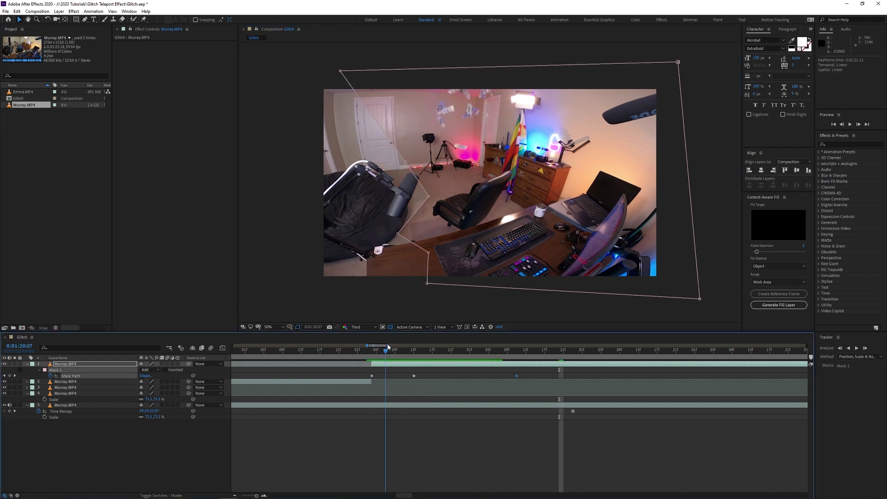
drag(401, 241, 421, 242)
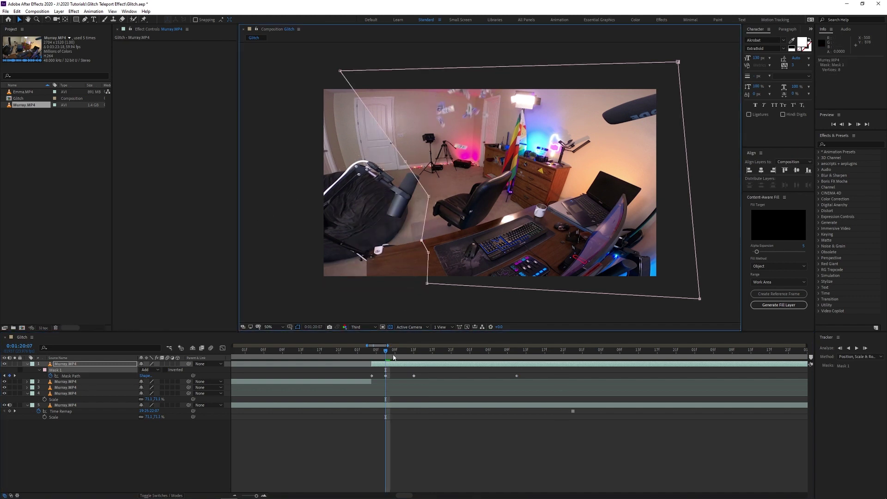
drag(387, 351, 497, 346)
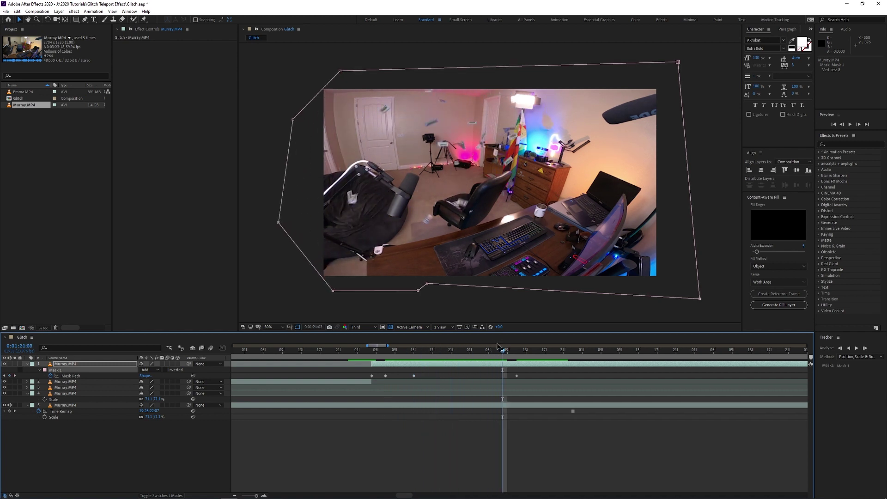
- Feather the flying-money clip's mask by 44 pixels and check the blended edge at 0:01:20:11
click(41, 370)
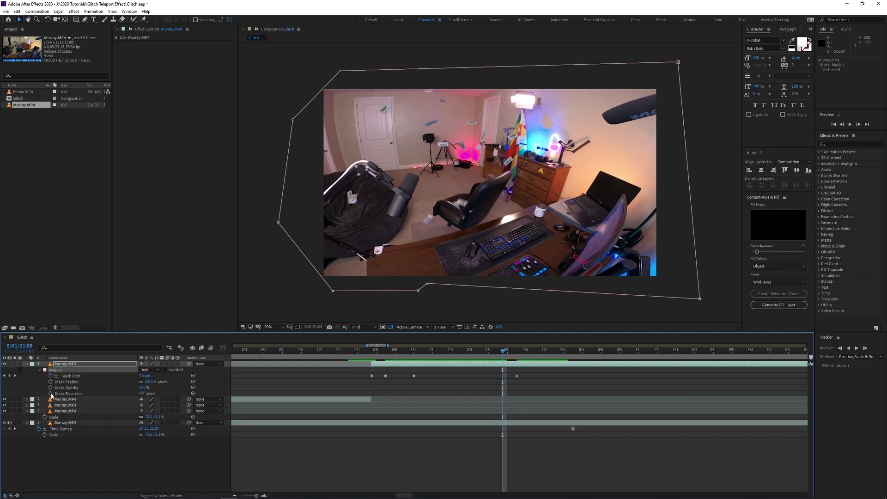
drag(148, 381, 165, 383)
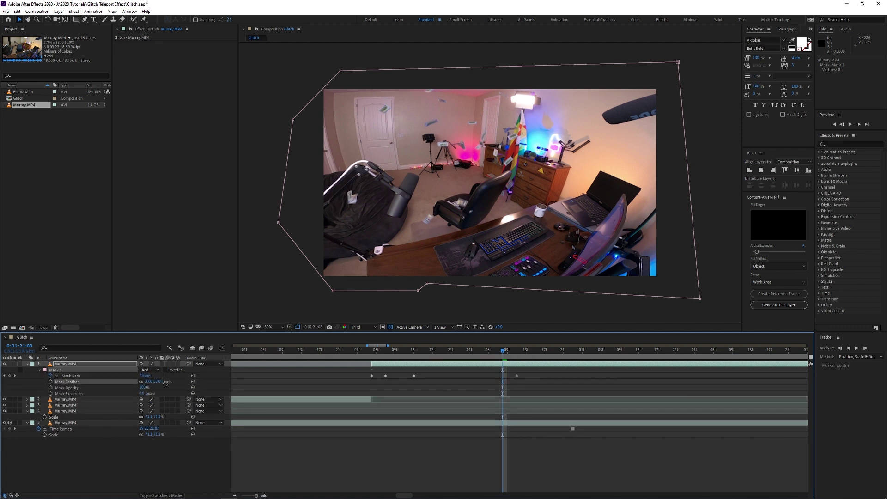
drag(498, 351, 405, 352)
click(428, 462)
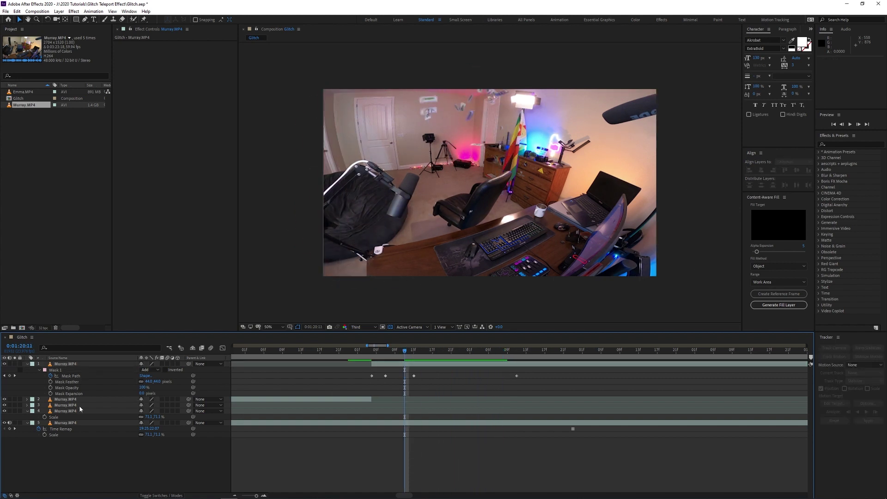
- Apply the Lumetri Color effect to the frozen empty-room plate at the bottom of the layer stack
click(70, 422)
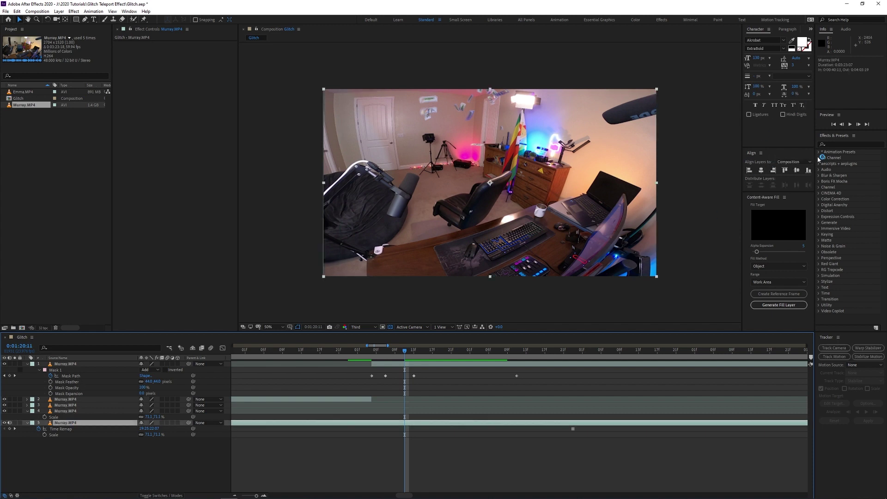
click(839, 145)
text(lumetri col)
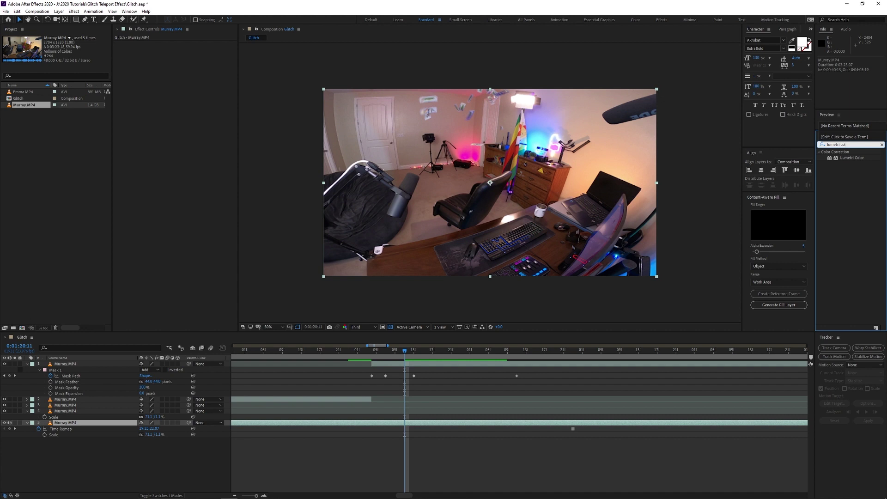
drag(852, 157, 230, 151)
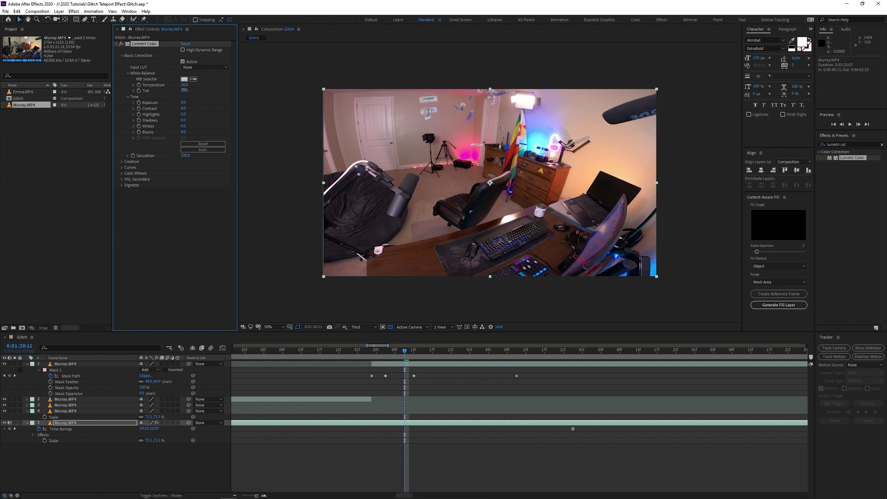
- Color-match the frozen plate with a warmer temperature, tint 10 and shadows -19, and play back the composite
drag(185, 90, 184, 86)
drag(184, 84, 184, 86)
click(490, 465)
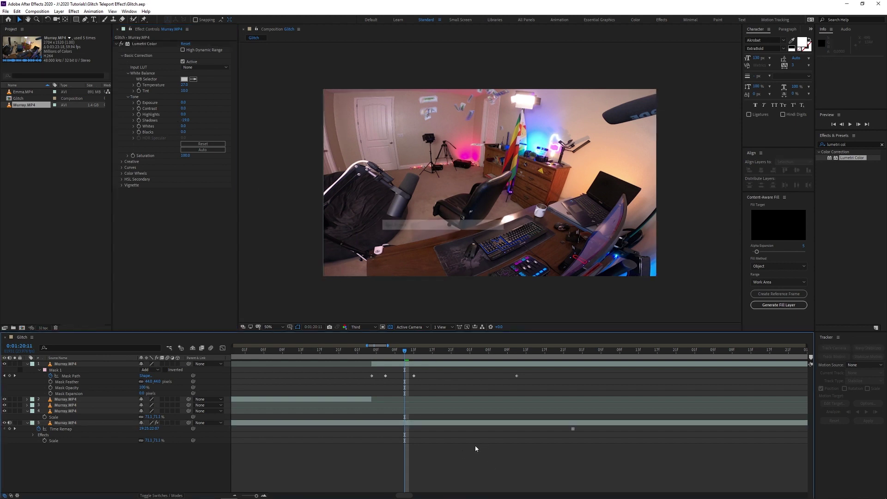
click(354, 357)
key(space)
key(space)
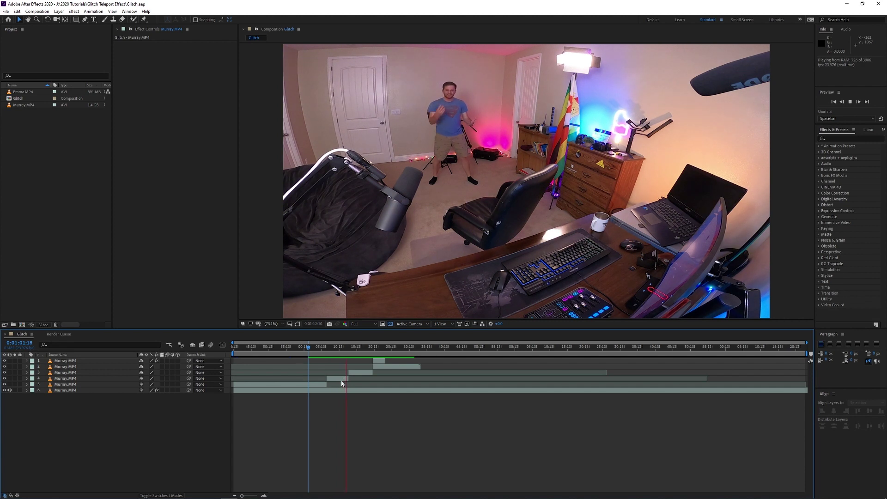
- Add Emma.MP4 as the top layer of the Glitch composition and scrub through it up to 0:01:09:13
click(398, 346)
click(23, 91)
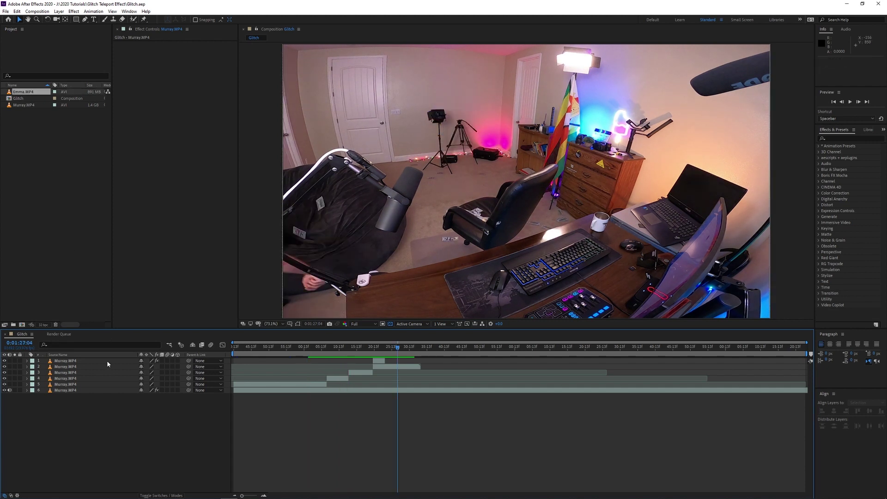
drag(108, 364, 109, 364)
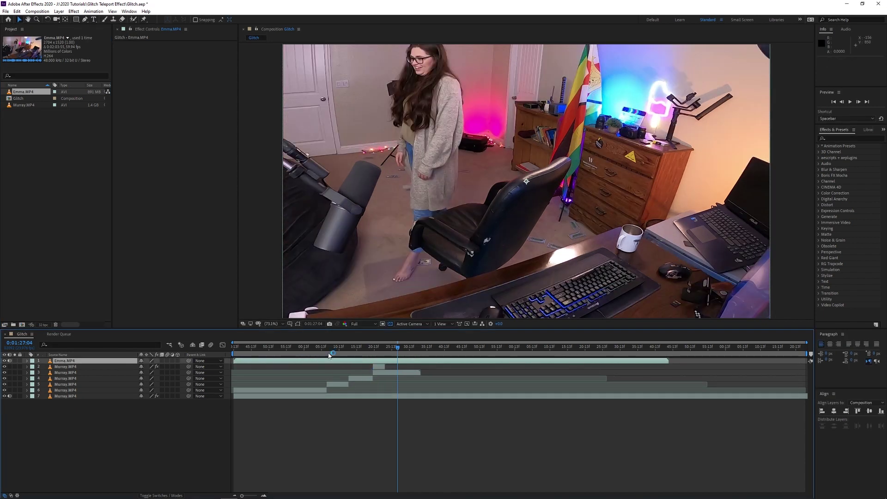
click(259, 348)
drag(261, 347, 336, 348)
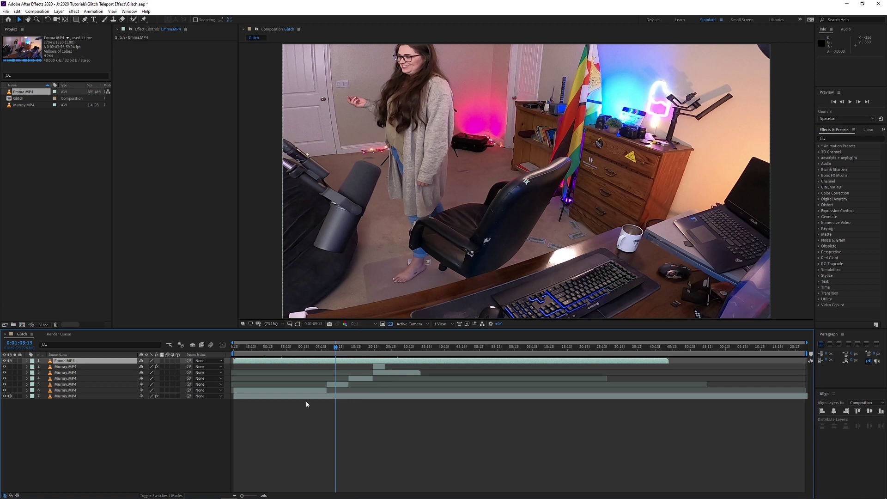
click(290, 276)
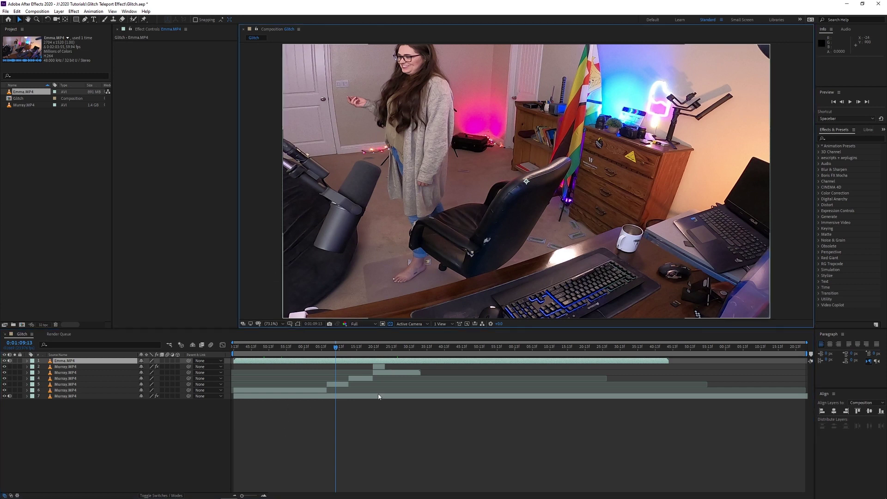
- Set the composition preview resolution to Half and give the Emma.MP4 layer a blue label
click(363, 324)
click(364, 335)
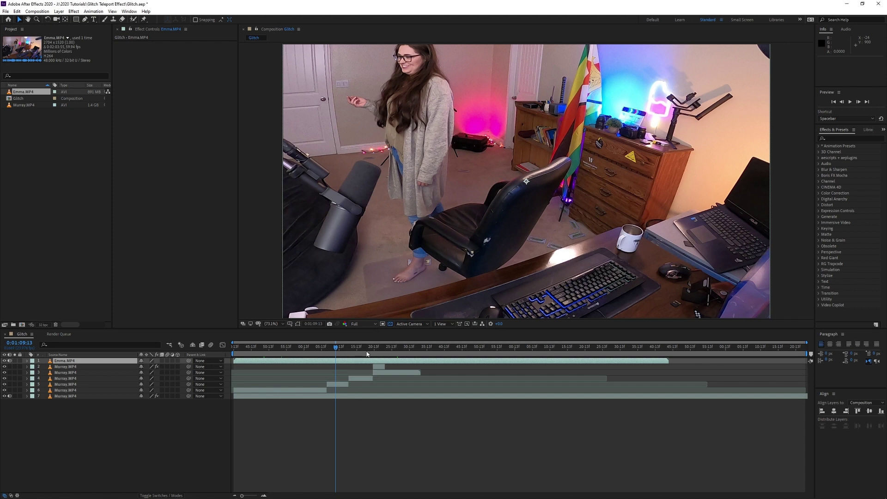
drag(337, 350, 462, 350)
key(equal)
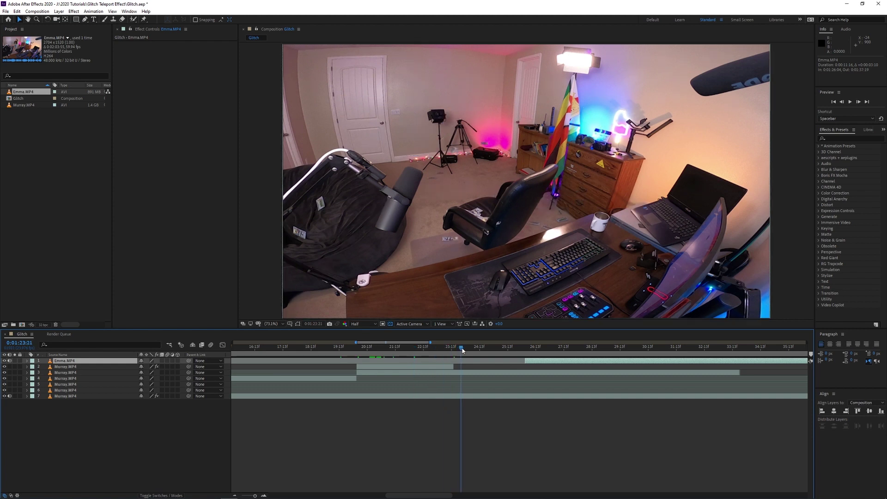
click(32, 361)
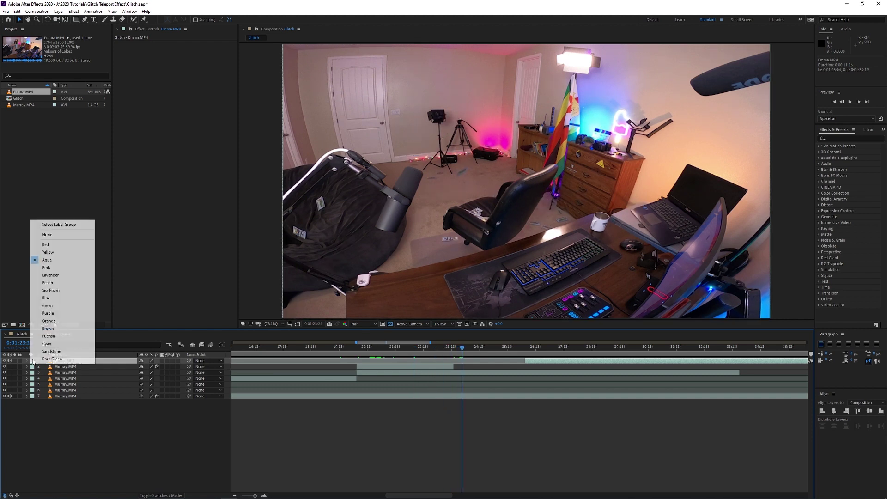
click(46, 298)
- Preview the transition and slide the Emma.MP4 clip earlier so that it starts at 0:01:25:23
key(space)
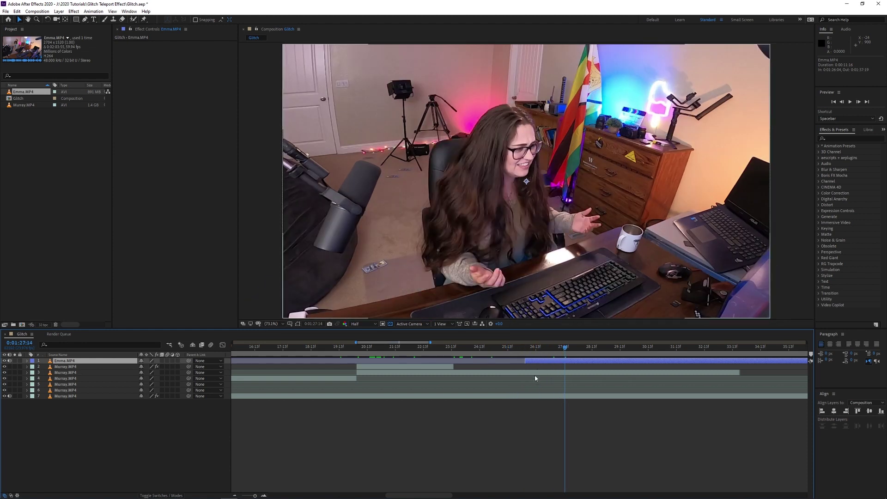
drag(408, 345, 525, 359)
click(404, 347)
drag(411, 350, 420, 350)
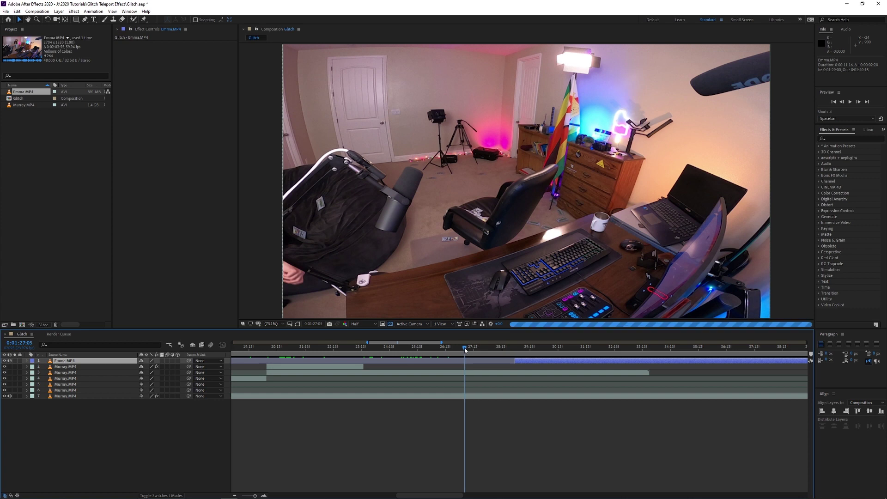
drag(465, 354, 429, 352)
drag(526, 364, 437, 363)
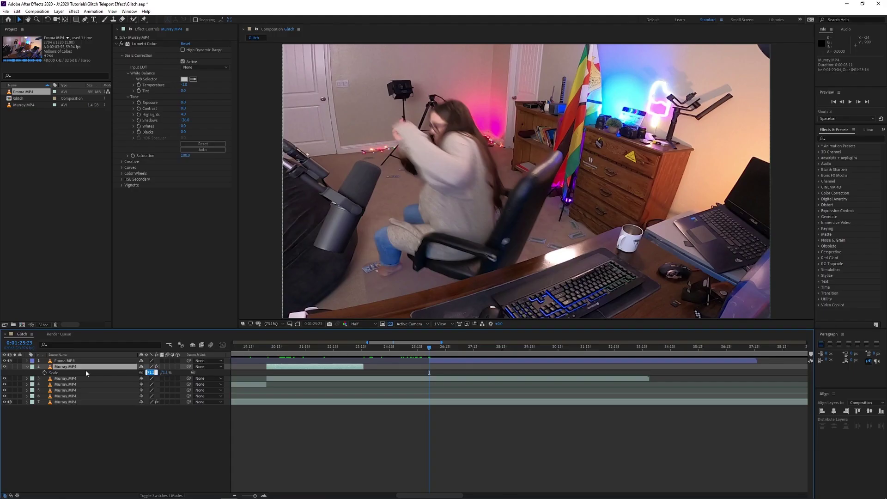
- Paste the 71.1% scale of the clip layer below onto the Emma.MP4 layer and play back the result
click(90, 361)
key(s)
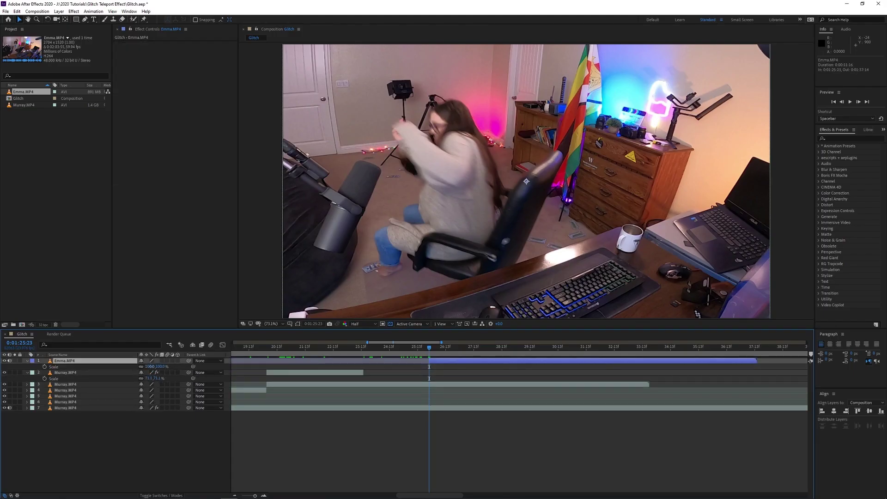
key(ctrl+v)
drag(430, 353, 429, 353)
key(space)
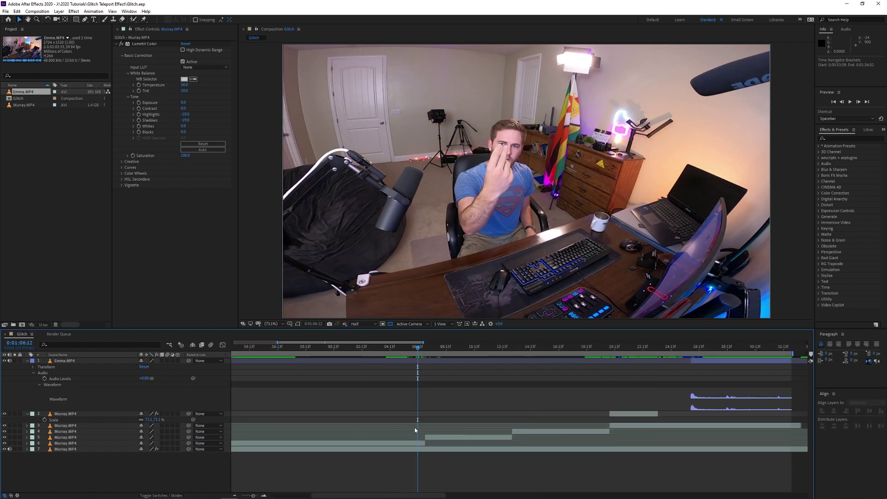
- Duplicate the seated finger-snap clip and move the current time to its last frame at 0:01:07:00
scroll(414, 428, up, 3)
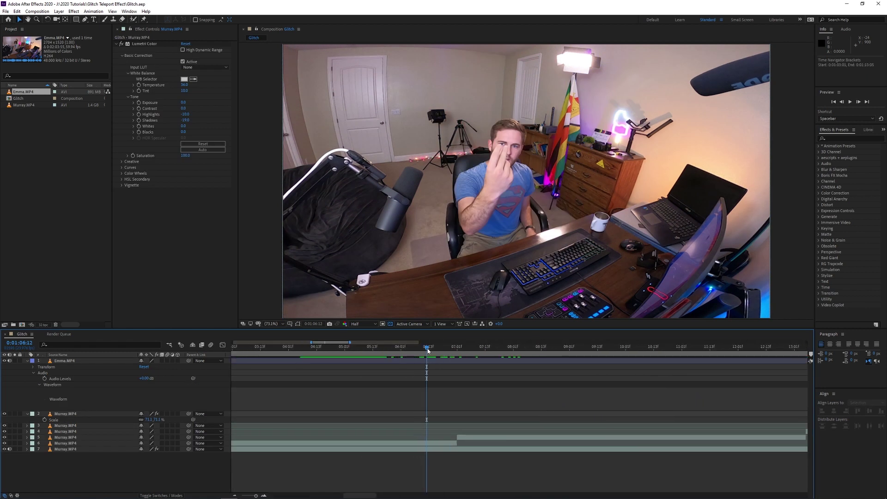
click(441, 444)
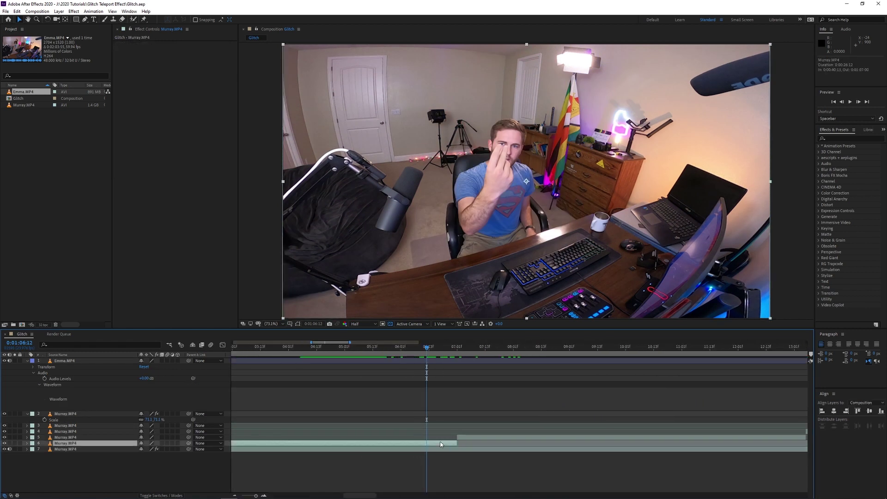
key(ctrl+d)
click(453, 354)
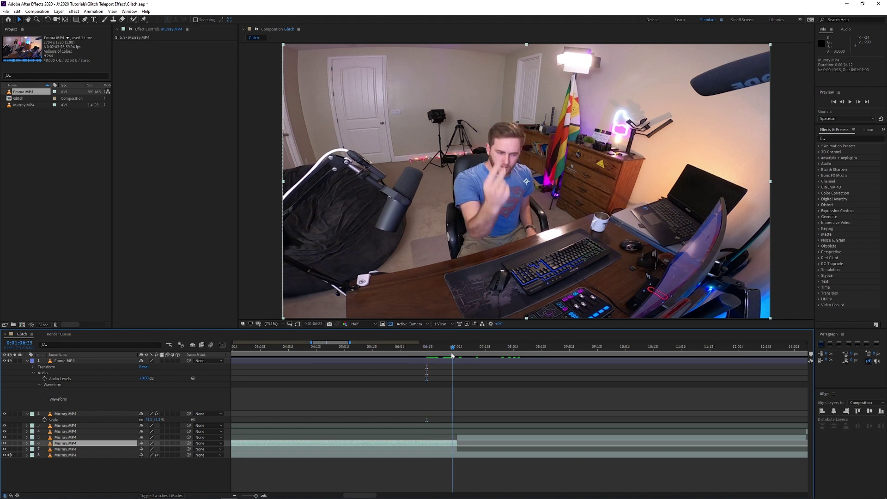
key(space)
key(space)
key(Page_Down)
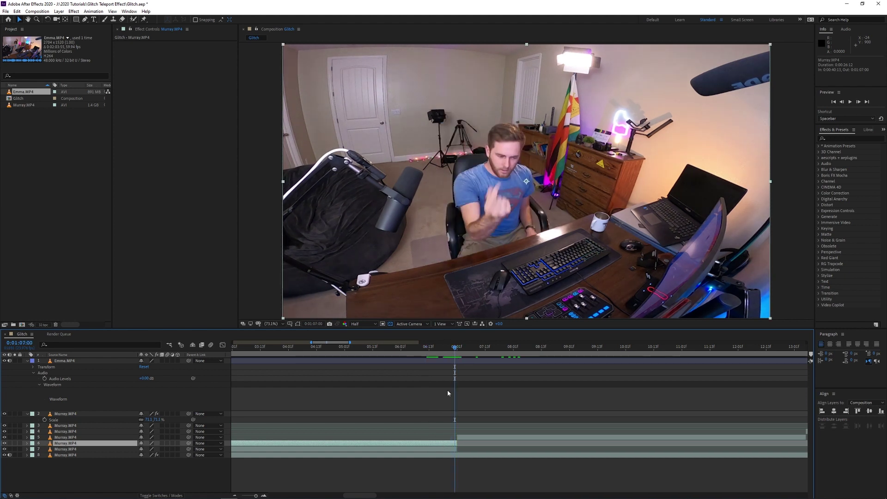
- Freeze the duplicated seated clip on its frame at 0:01:07:00
right_click(438, 445)
mouse_move(491, 287)
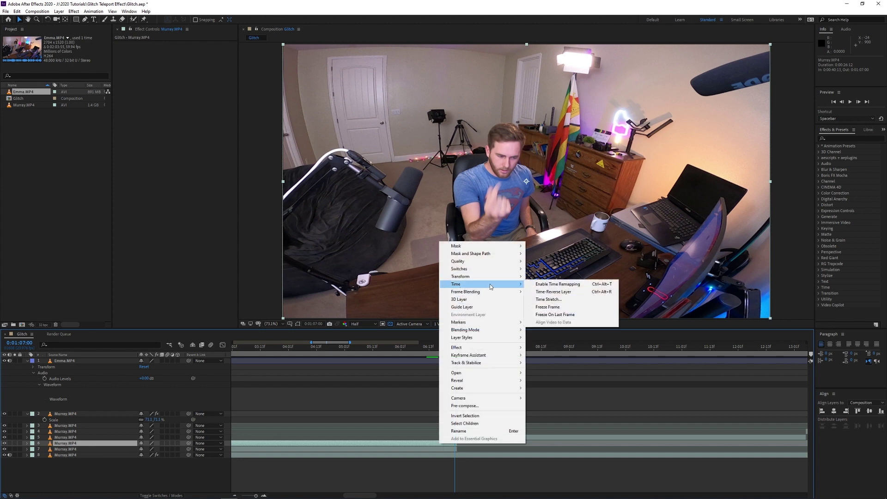
click(555, 307)
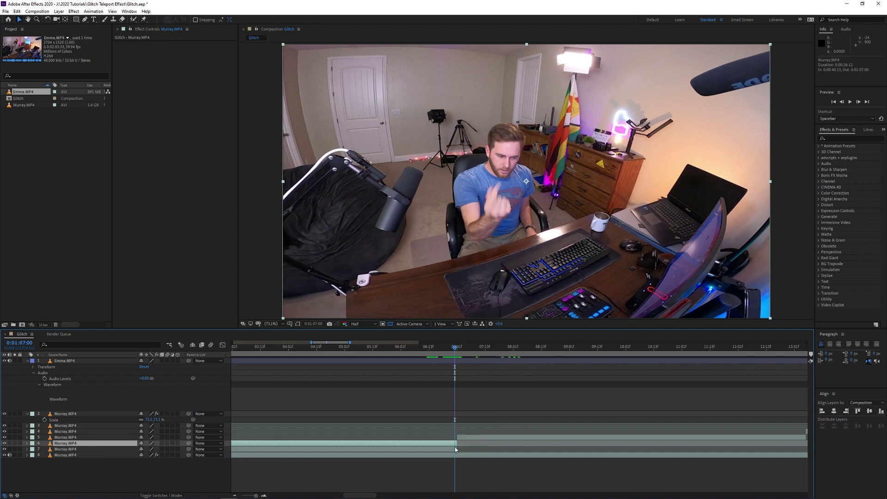
key(semicolon)
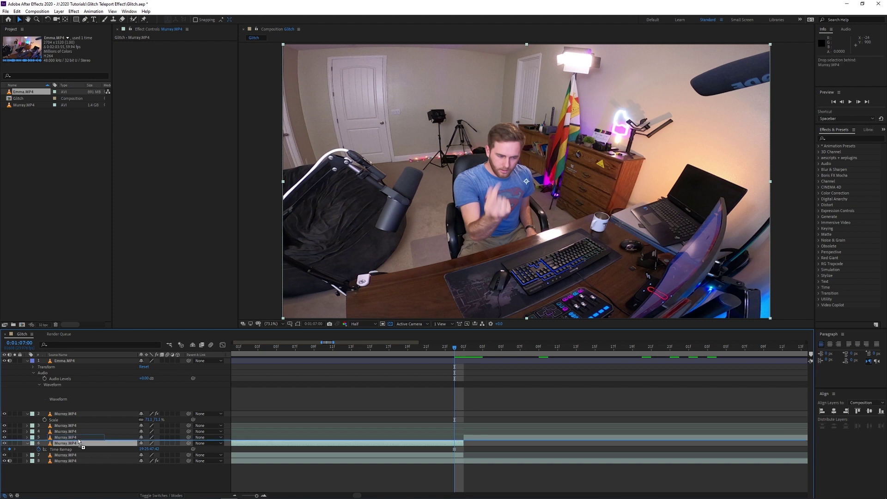
- Move the frozen duplicate above the next take, cut it to the two frames from 0:01:07:00 to 0:01:07:01, and delete the leftover part
key(ctrl+bracketright)
drag(463, 439, 471, 439)
key(ctrl+shift+d)
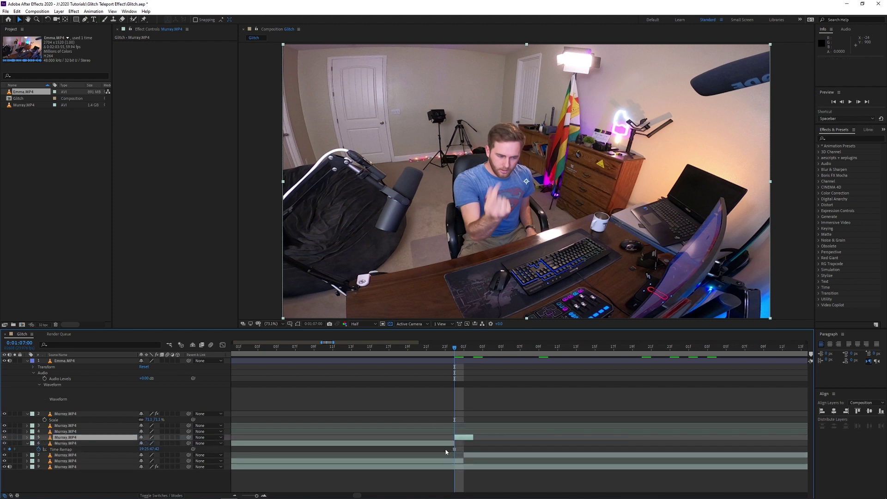
click(442, 445)
key(Delete)
- On the two-frame frozen clip, begin a Pen tool mask from the seated man's raised arm up around the shoulder and neck to his ear
click(463, 437)
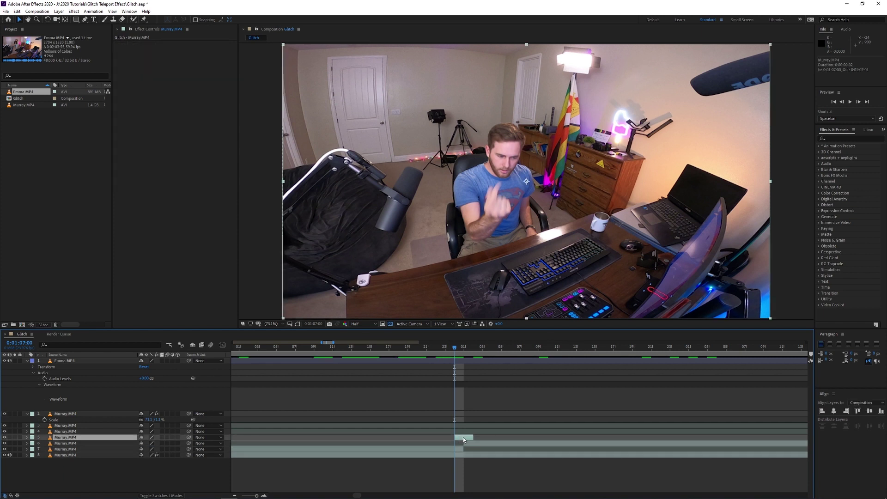
scroll(516, 173, up, 1)
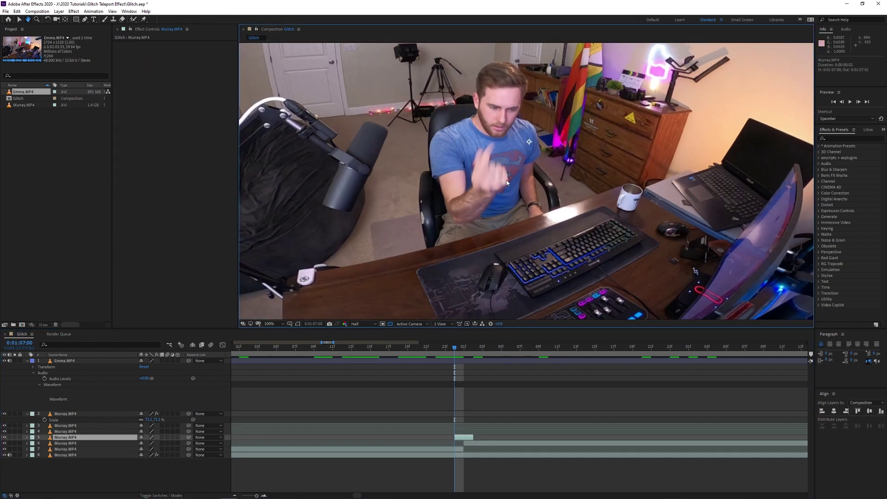
scroll(508, 208, up, 1)
key(g)
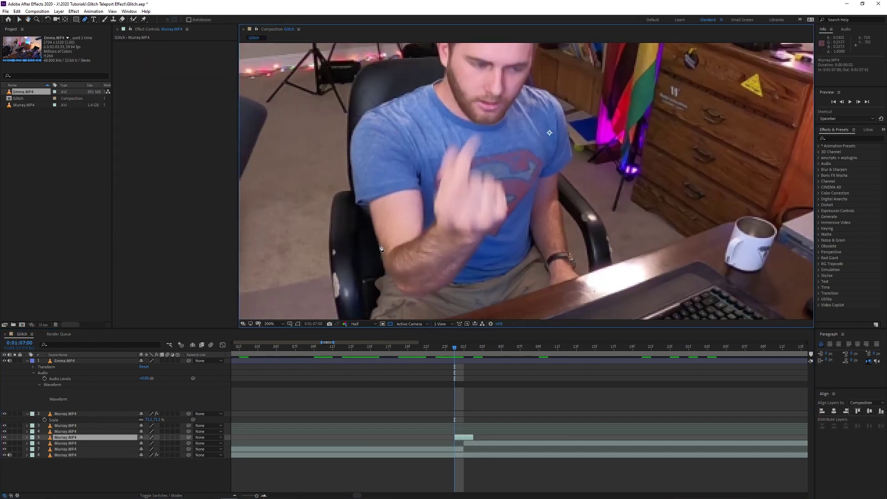
click(369, 212)
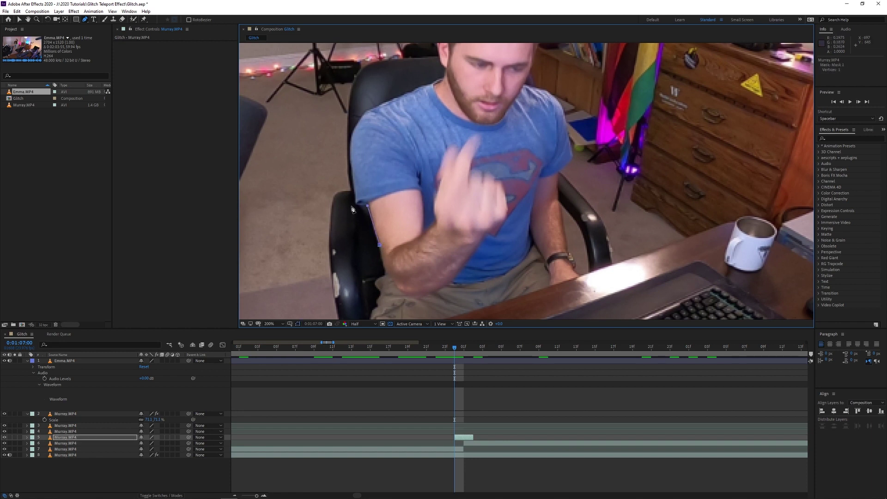
click(354, 196)
click(350, 160)
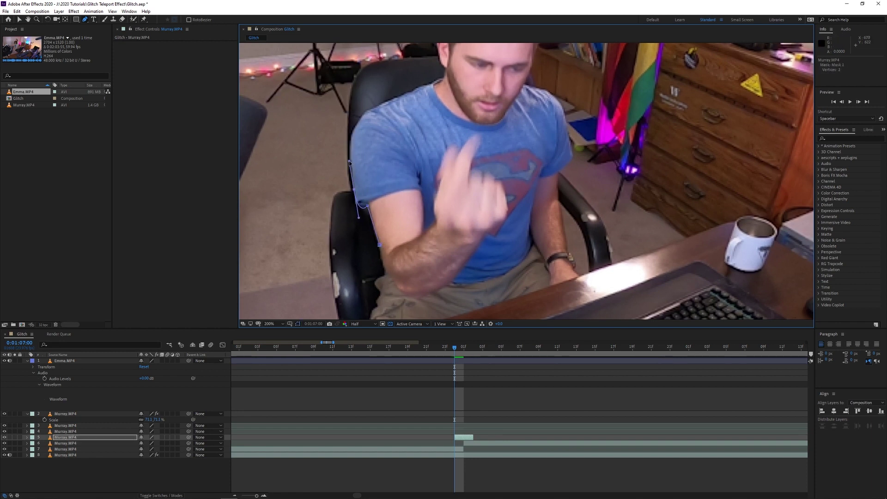
drag(348, 119, 373, 110)
click(430, 87)
click(435, 73)
click(439, 60)
drag(441, 48, 444, 116)
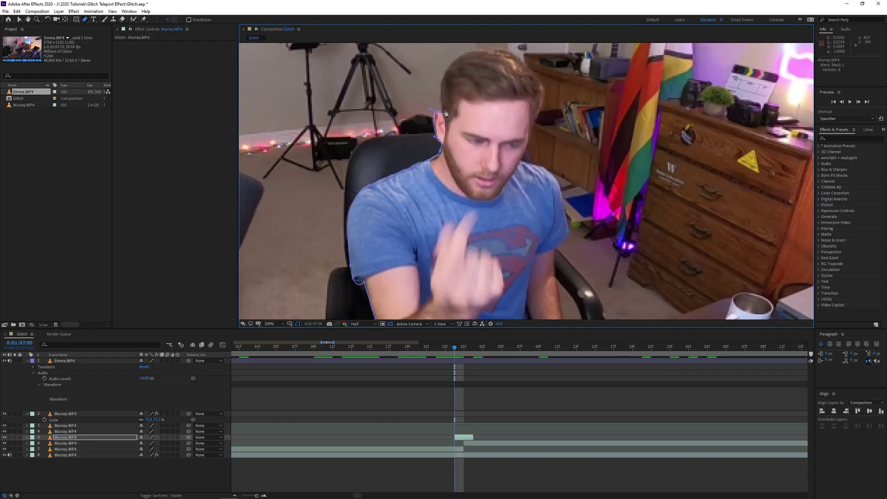
- Continue the mask outline over the man's head and down his other shoulder and arm to the desk edge
click(443, 102)
key(h)
key(g)
drag(516, 45, 516, 53)
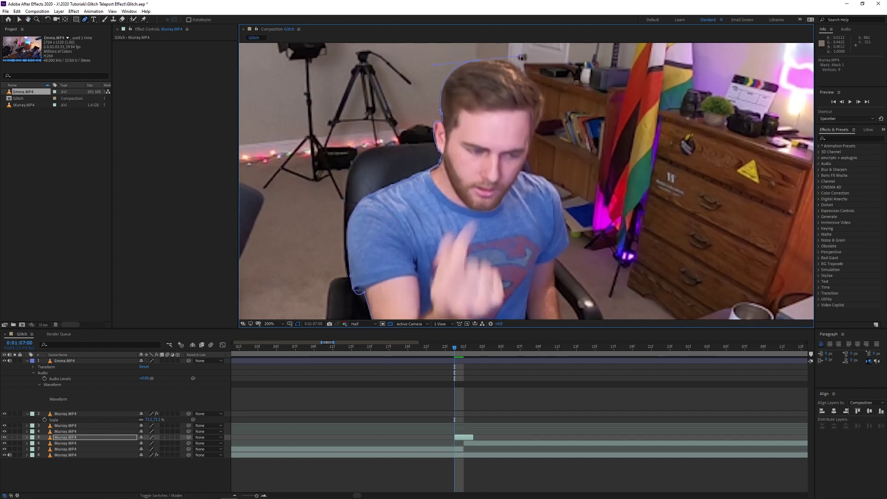
click(533, 82)
drag(542, 91, 544, 107)
click(534, 138)
click(528, 171)
click(539, 172)
click(570, 247)
drag(570, 259, 570, 149)
click(556, 159)
click(558, 193)
click(565, 233)
click(576, 266)
click(572, 272)
- Trace the mask along the desk edge and lap back up to the raised elbow, closing the outline around the man
drag(449, 303, 534, 229)
click(442, 256)
click(451, 226)
click(459, 207)
click(458, 191)
click(466, 190)
click(461, 160)
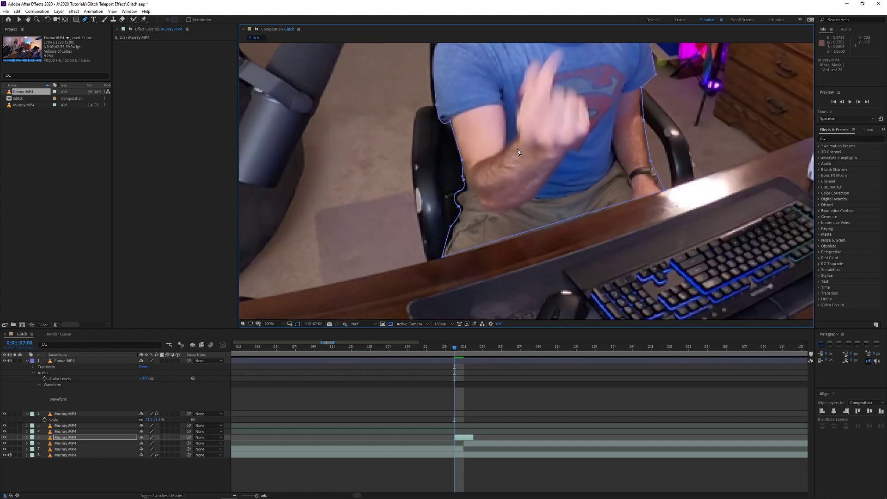
key(v)
key(slash)
mouse_move(455, 348)
mouse_down()
mouse_move(475, 347)
mouse_move(455, 348)
mouse_up()
- Deselect all layers and create a composition-sized solid named Matt
key(alt+Tab)
click(199, 469)
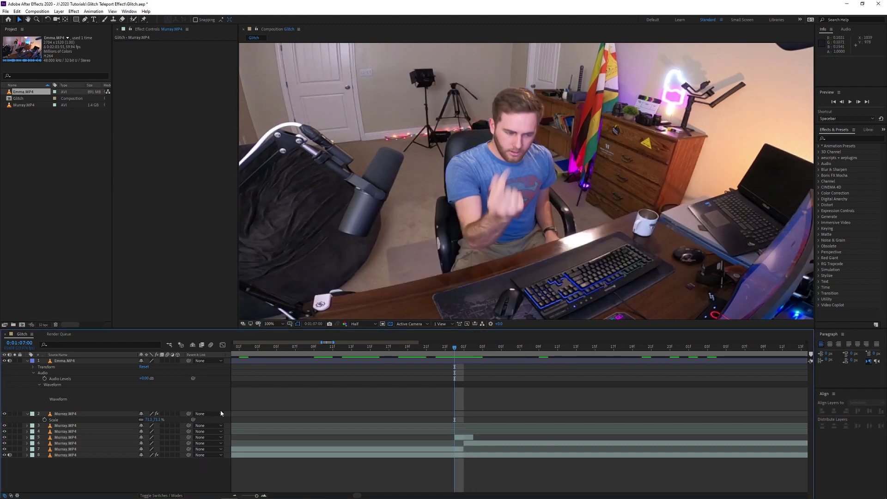
key(ctrl+y)
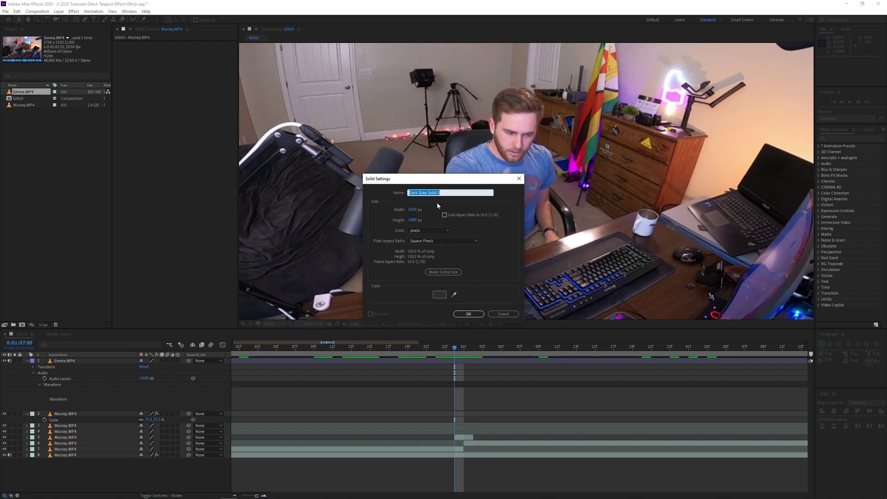
text(Matt)
key(Return)
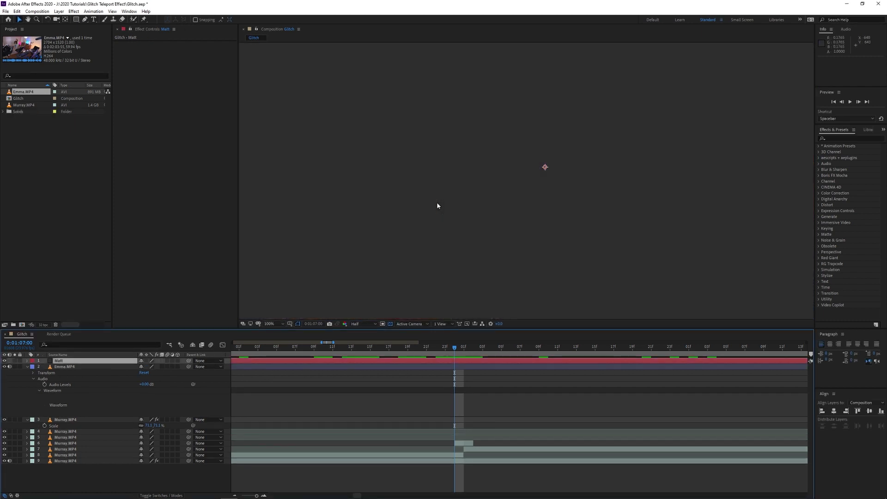
- Find the Fractal Noise effect and apply it to the Matt solid
key(comma)
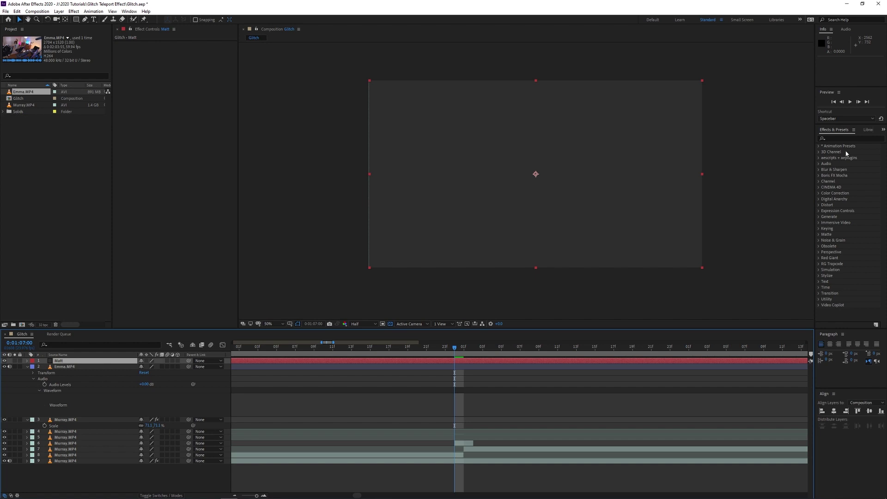
click(847, 138)
text(frac)
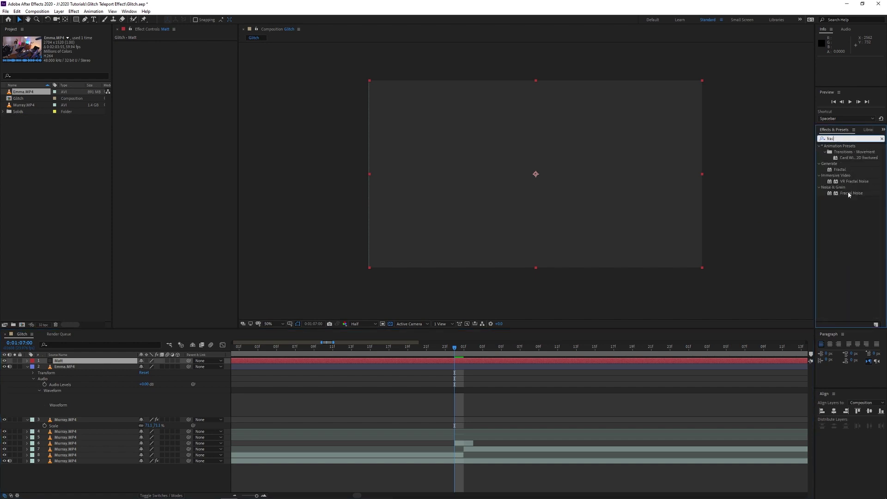
drag(847, 193, 532, 212)
- Set the Fractal Noise fractal type to Max and its noise type to Block
click(203, 50)
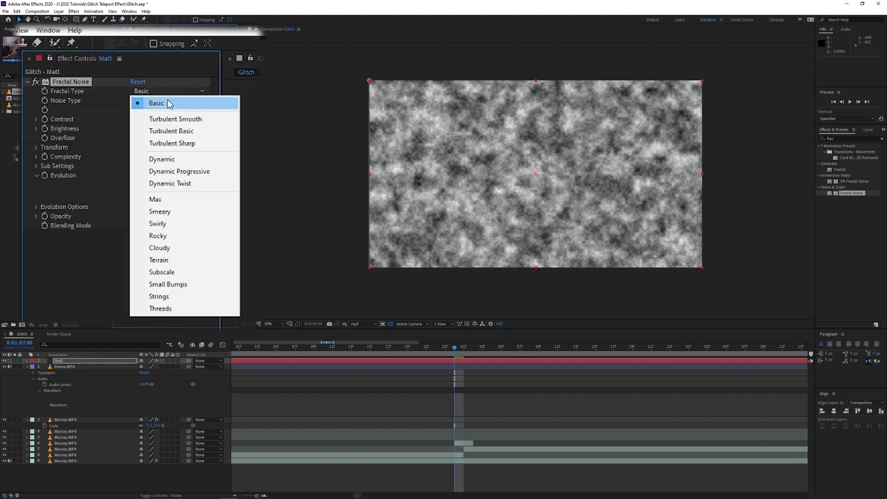
click(172, 197)
click(166, 100)
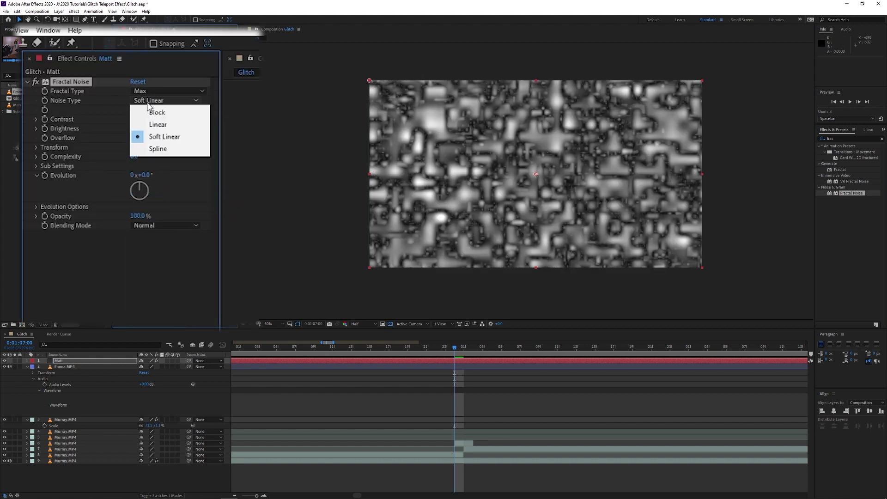
click(162, 113)
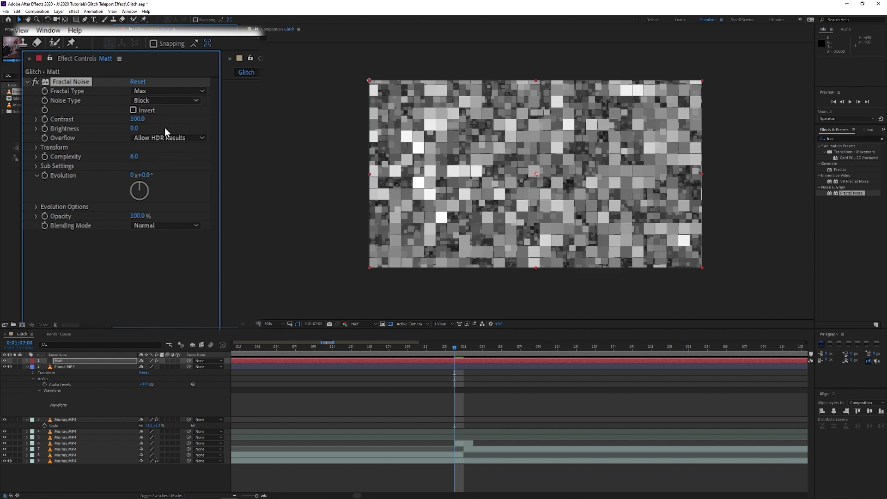
- Turn off uniform scaling in the Fractal Noise transform, then set the scale width to 600 and the scale height to 57.1
click(36, 147)
click(45, 175)
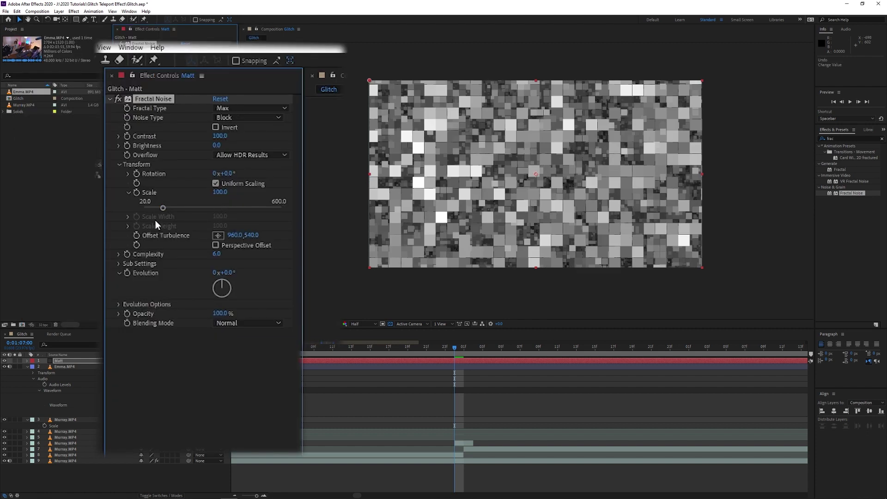
click(127, 216)
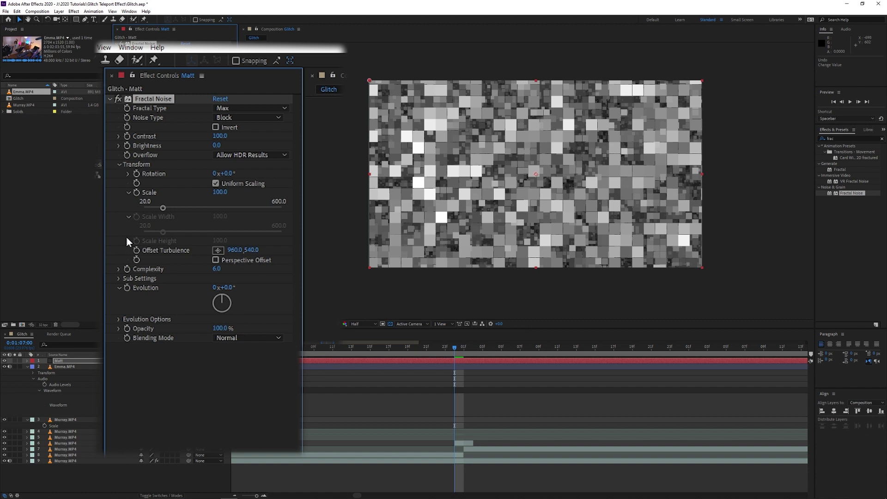
click(129, 240)
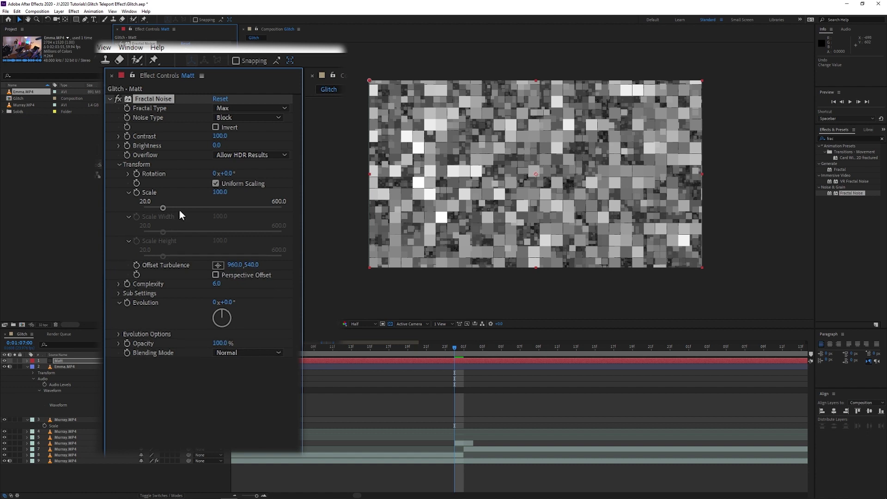
click(216, 184)
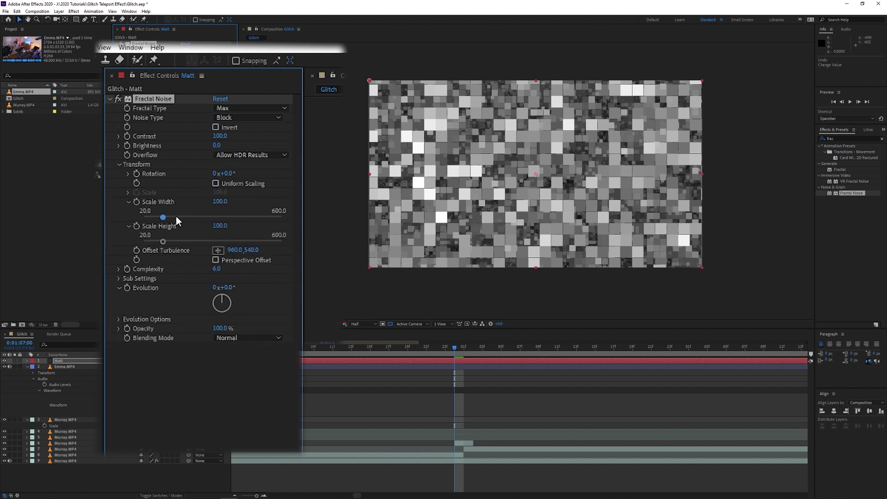
drag(164, 219, 271, 217)
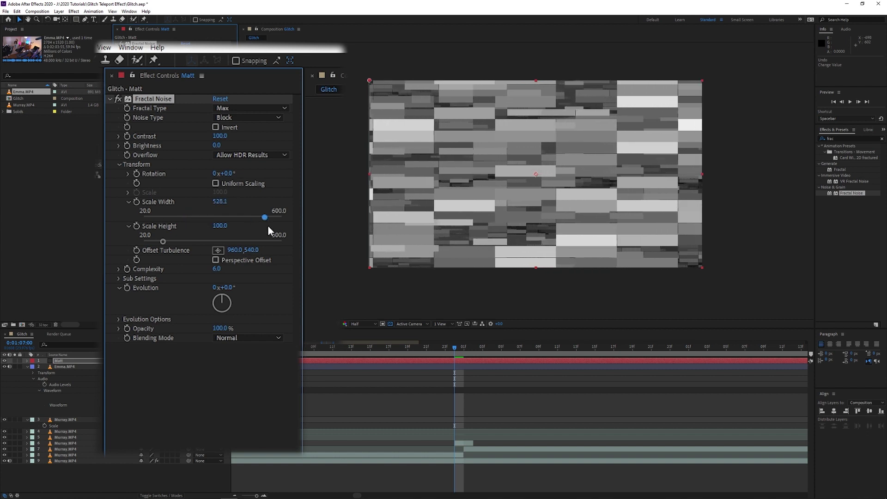
mouse_move(165, 240)
mouse_down()
mouse_move(239, 236)
mouse_move(165, 240)
mouse_up()
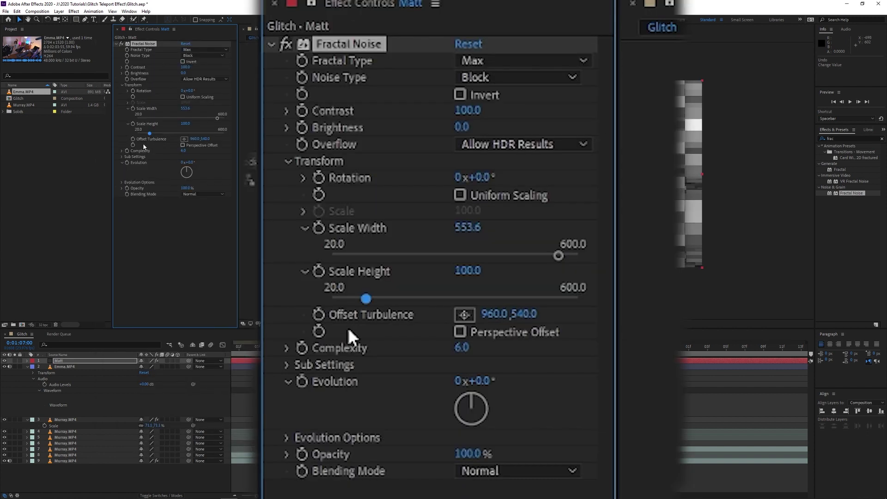
drag(147, 134, 143, 134)
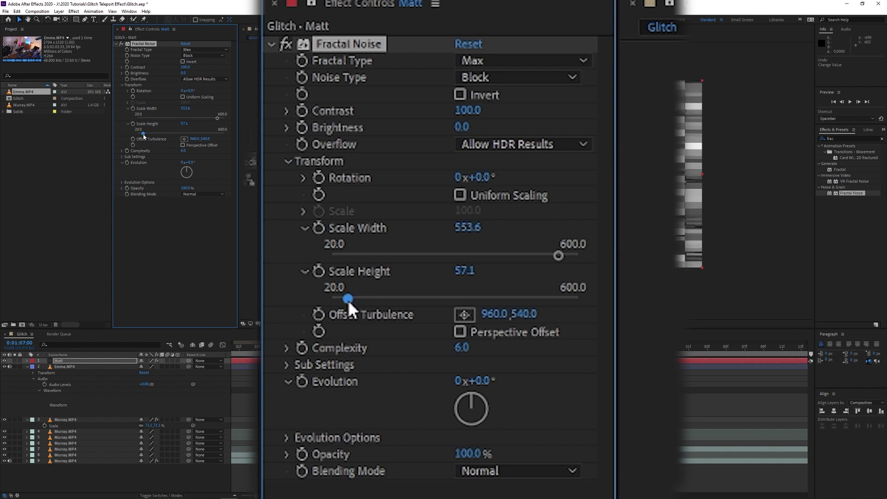
mouse_move(216, 117)
mouse_down()
mouse_move(206, 118)
mouse_move(225, 118)
mouse_up()
- Keyframe the noise Evolution from 0 at 0:00:40:13 to 25 revolutions plus 137° at 0:01:25:16
click(127, 163)
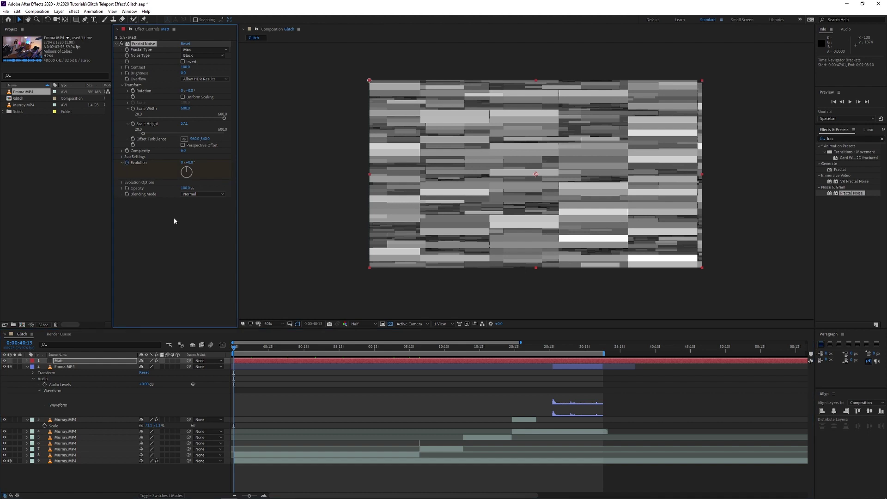
drag(400, 350, 551, 351)
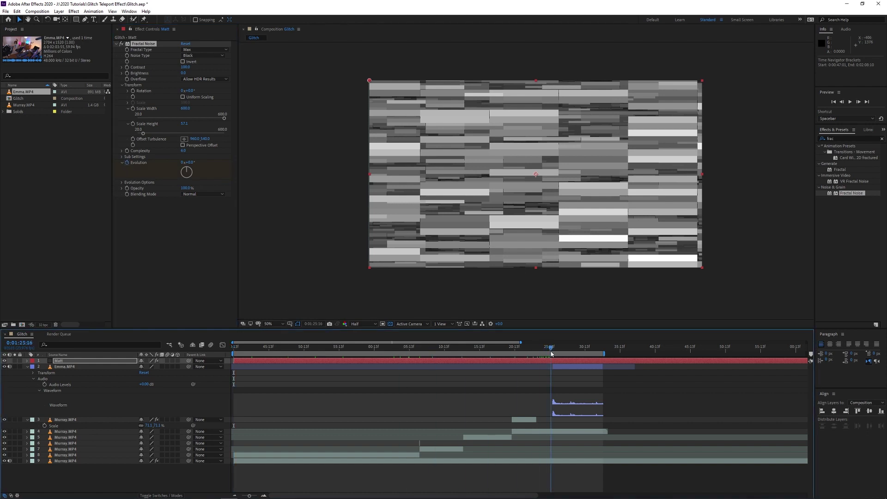
drag(187, 163, 297, 273)
click(183, 161)
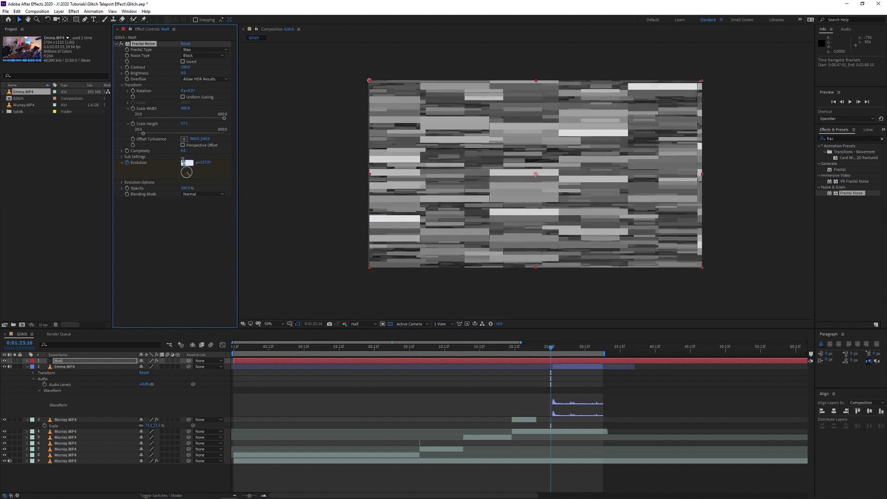
text(25)
key(Return)
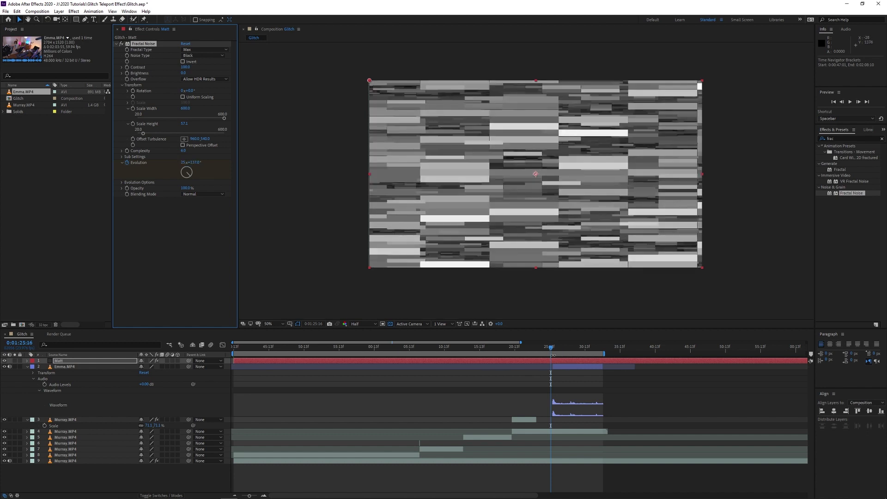
- Reveal the Matt layer's keyframes, move the second Evolution keyframe to 0:01:29:03, and preview the noise
key(u)
drag(551, 372, 575, 372)
key(space)
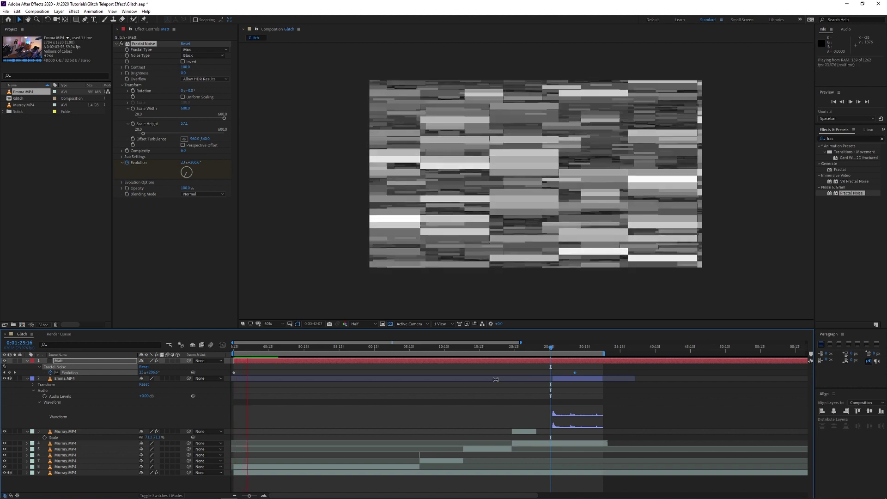
key(space)
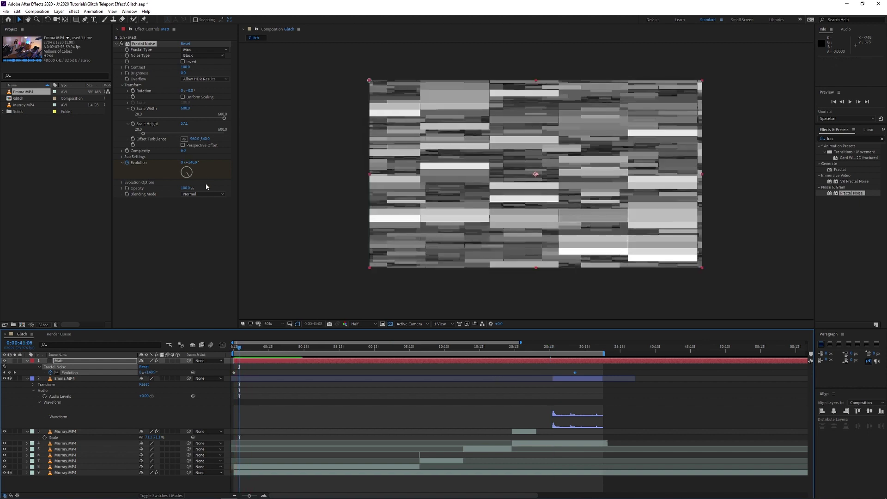
- Set the last Evolution keyframe to 300 revolutions plus 137° and preview the faster noise
click(15, 372)
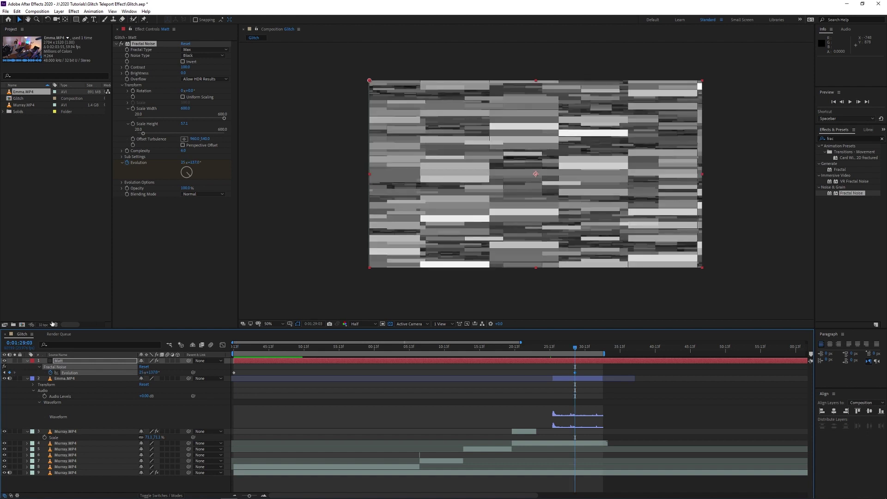
click(183, 162)
text(300)
key(Return)
key(space)
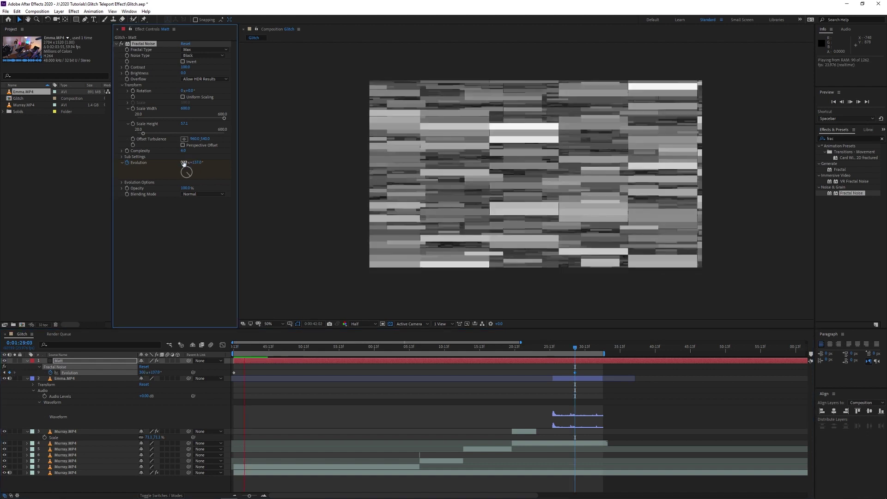
key(space)
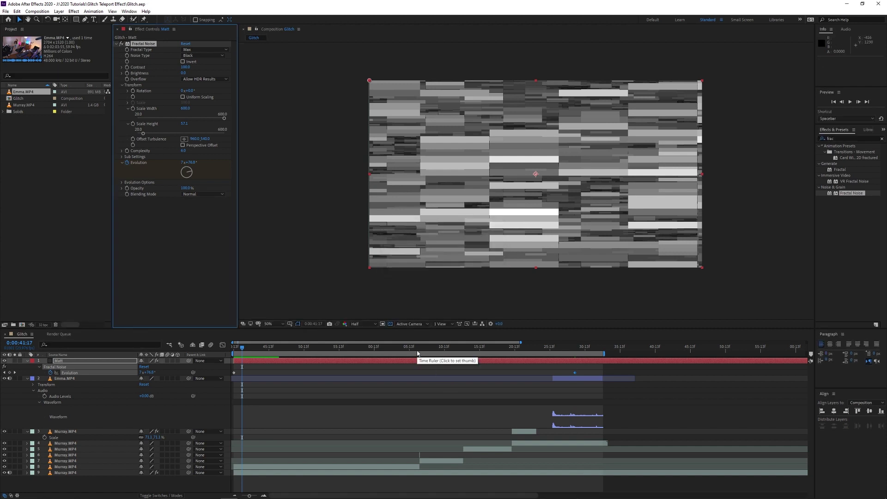
- Pre-compose the Matt layer into a new composition named Glitch, moving all attributes into it
click(65, 362)
key(ctrl+shift+c)
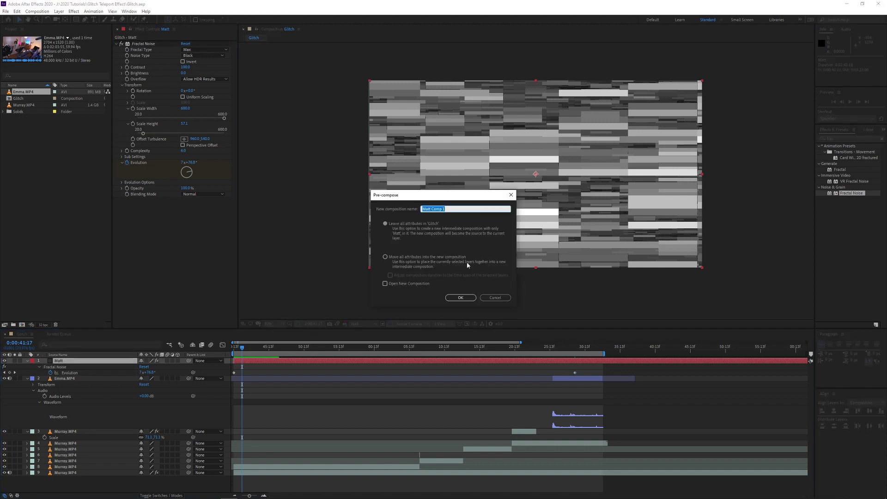
click(396, 260)
triple_click(464, 209)
text(Glitch)
key(Return)
- Place the Glitch precomp directly above the masked two-frame frozen clip and set the current time to 0:01:07:00
drag(111, 360, 114, 443)
click(421, 351)
scroll(418, 458, up, 6)
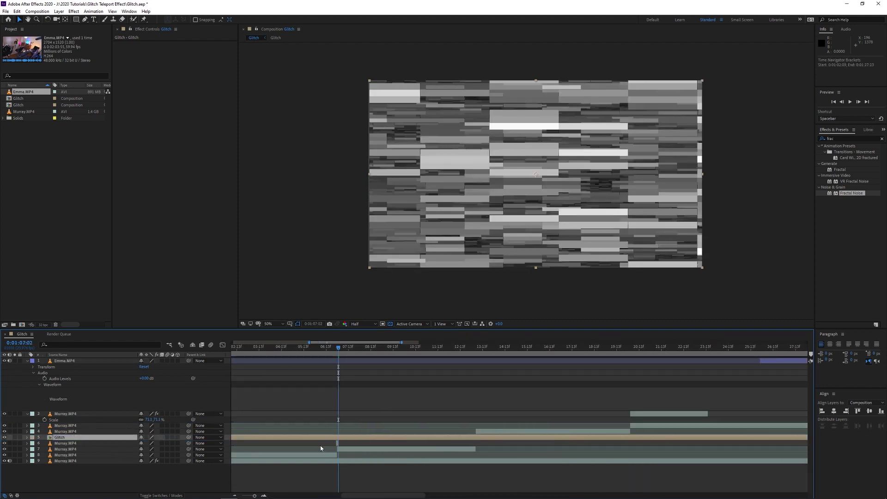
scroll(320, 445, up, 5)
click(490, 352)
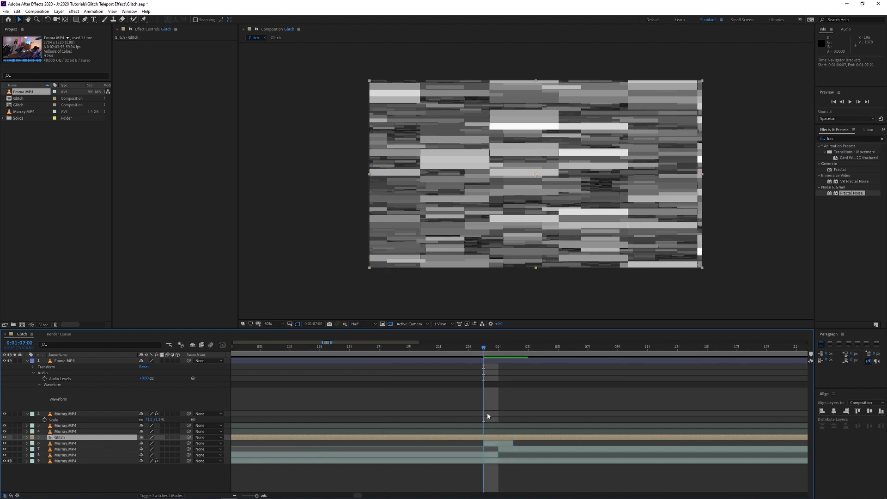
- Split the Glitch precomp at 0:01:07:00 and 0:01:07:02 and delete the pieces outside the two-frame frozen clip
key(ctrl+shift+d)
click(478, 445)
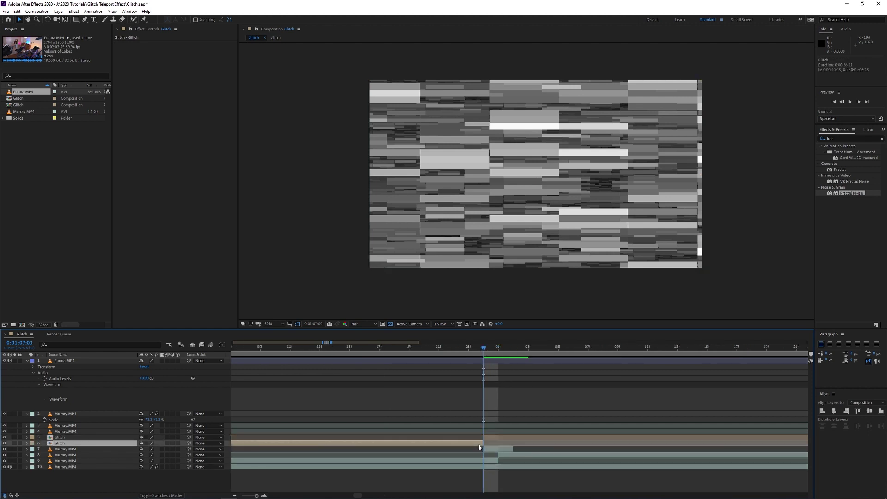
key(Delete)
drag(487, 352, 513, 352)
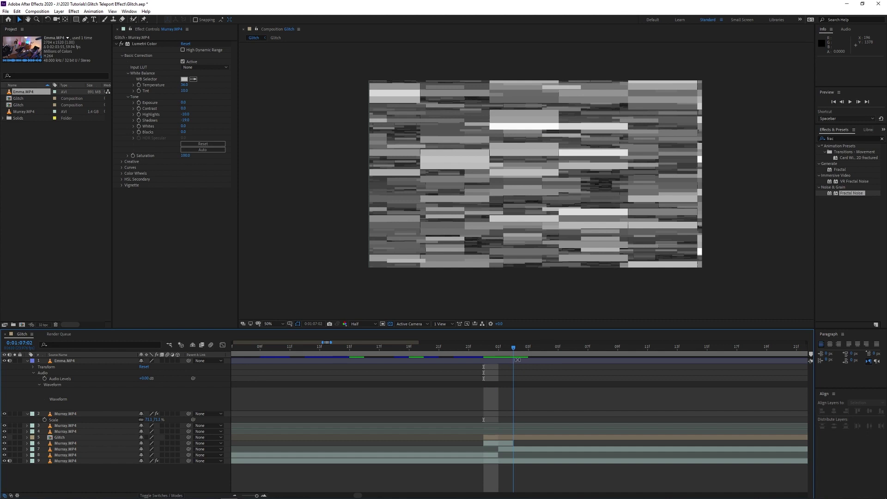
click(528, 439)
key(ctrl+shift+d)
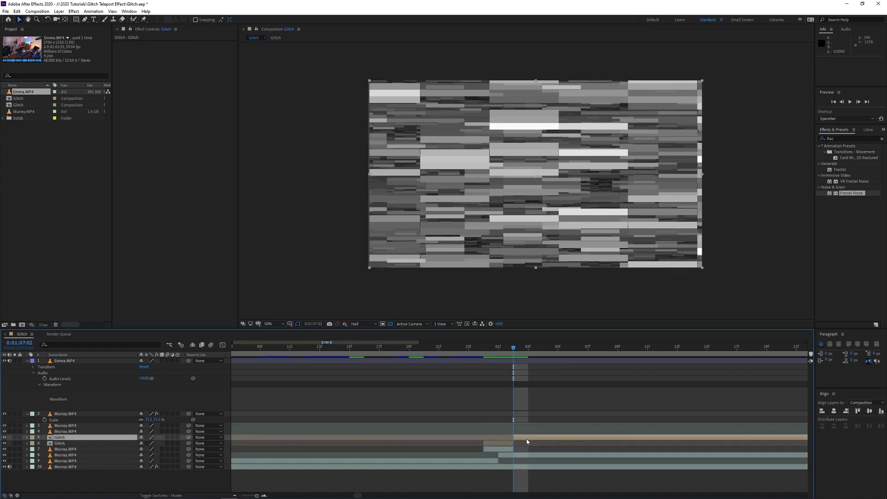
key(Delete)
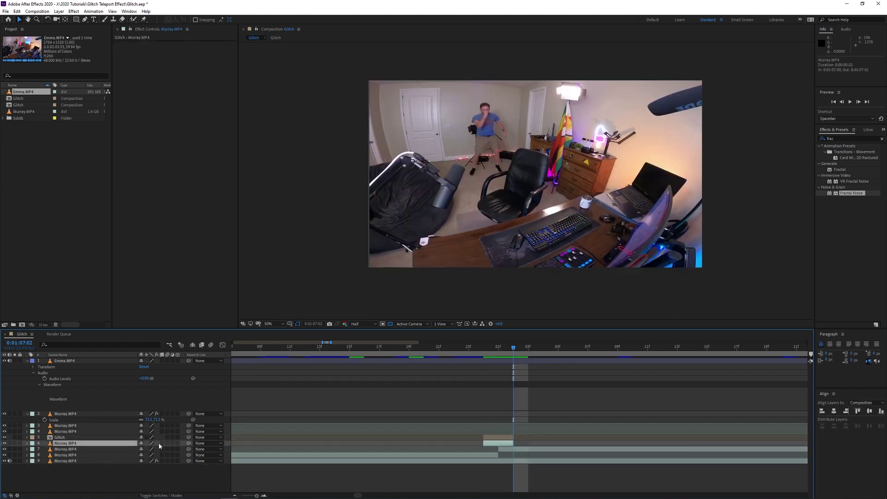
- Show the track matte column and set the two-frame frozen clip's track matte to Alpha Matte "Glitch"
key(F4)
click(180, 443)
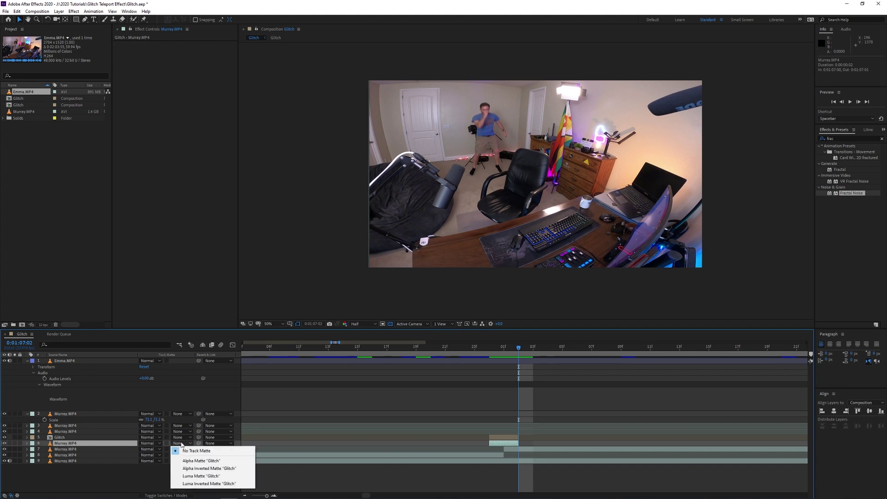
click(201, 461)
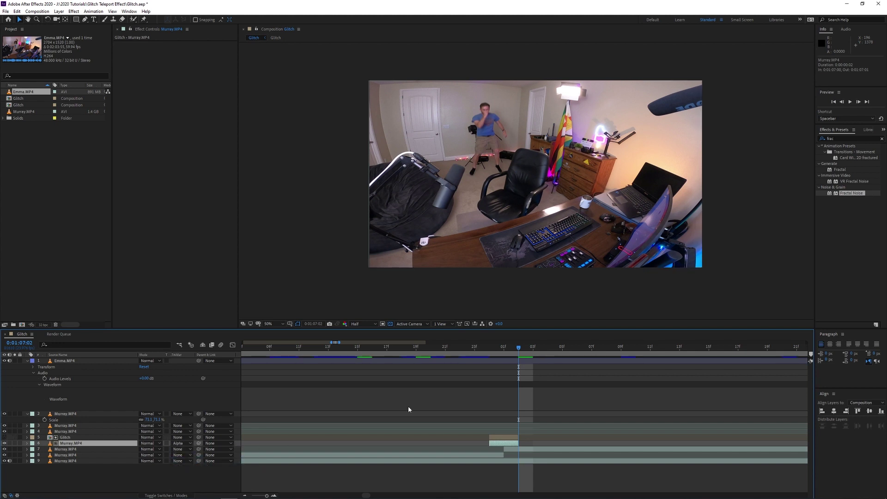
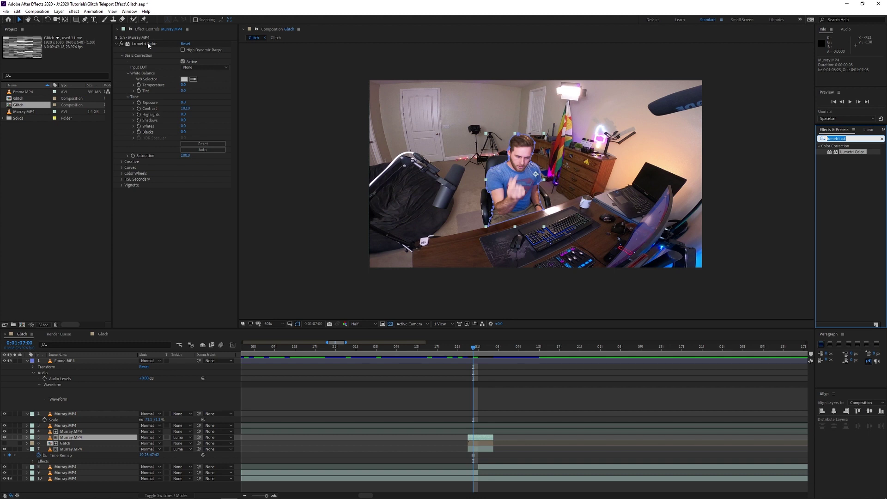
- Remove Lumetri Color from the copied frozen clip above the Glitch precomp and apply the Curves effect instead
key(Delete)
click(823, 135)
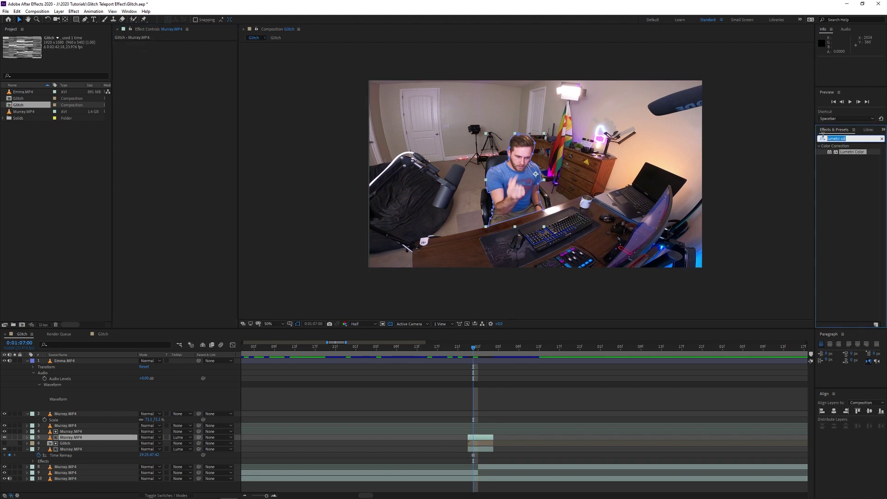
text(curv)
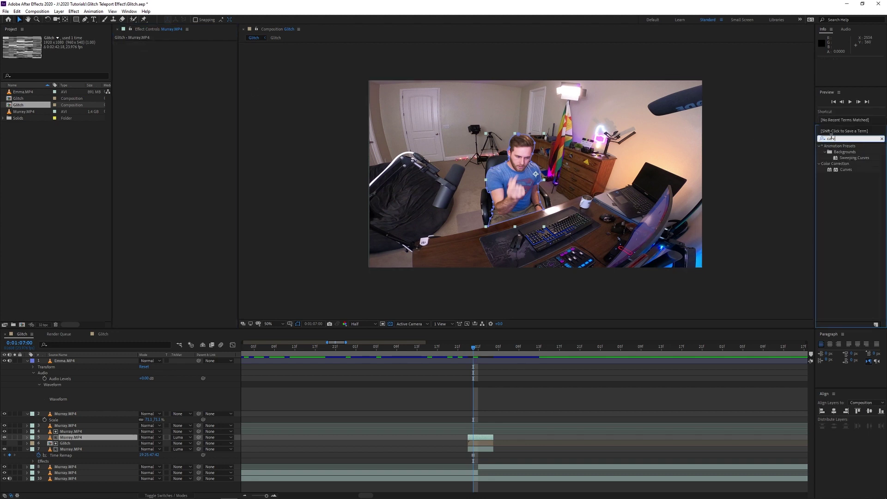
drag(849, 173, 452, 428)
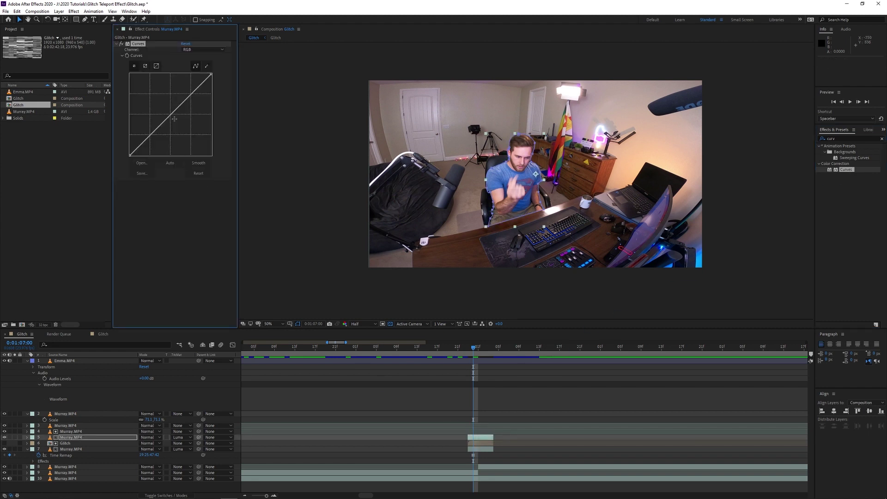
- Raise the copy's Red channel curve steeply in Curves and set its track matte to none
click(203, 50)
click(196, 61)
drag(183, 100, 169, 97)
click(183, 437)
click(194, 444)
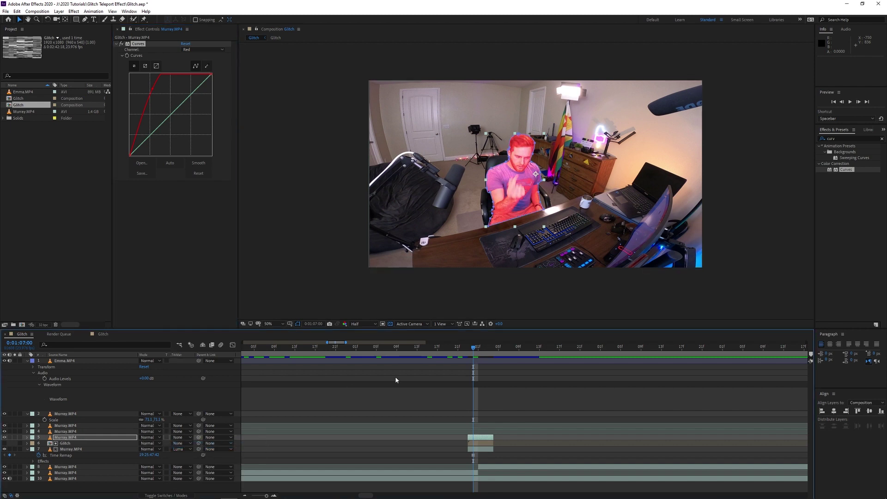
- Lower the red-tinted copy's opacity to about 31% and shift it slightly left in the frame
click(90, 437)
key(t)
drag(144, 444, 121, 447)
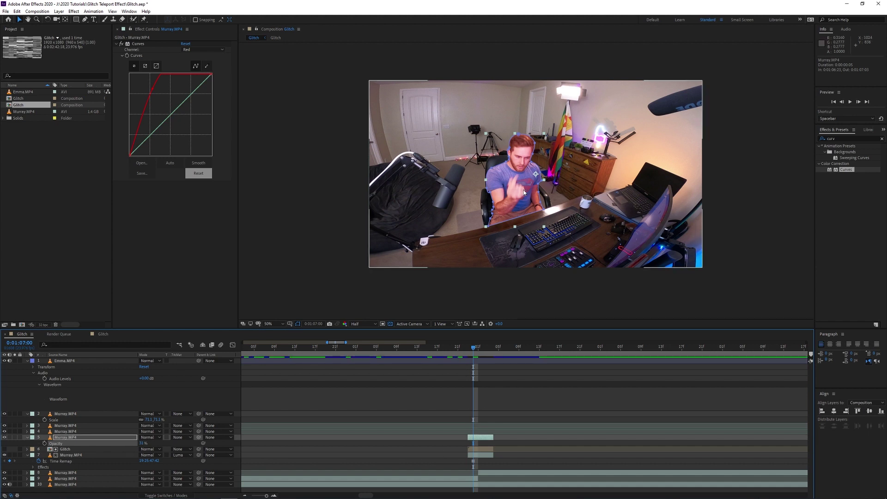
drag(523, 193, 526, 210)
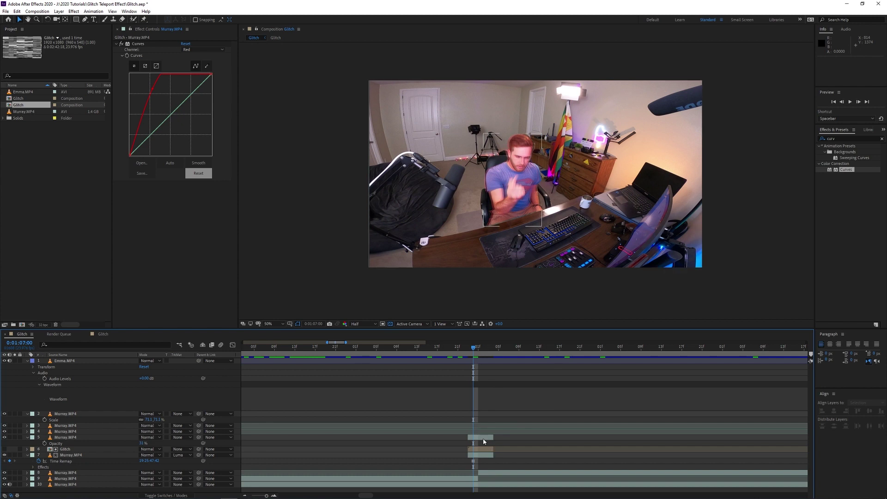
- Duplicate the red-tinted copy, reset its Curves effect and raise the Blue channel curve steeply
click(485, 441)
key(ctrl+d)
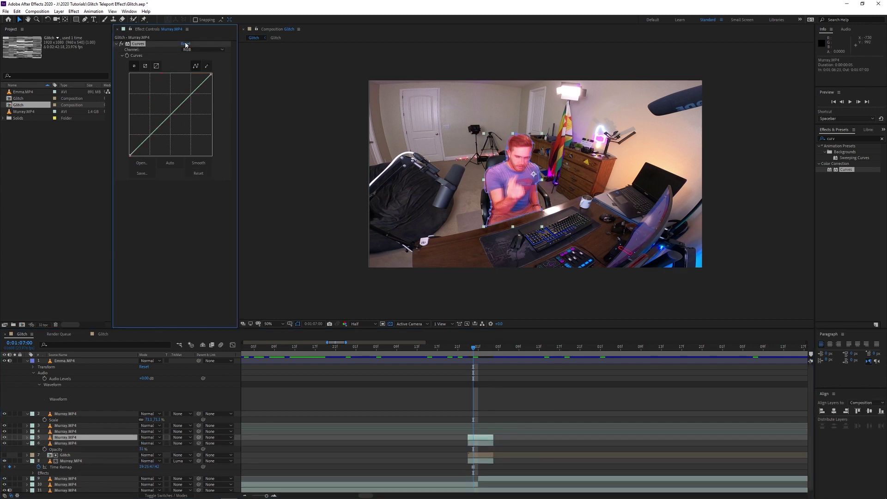
click(199, 50)
click(197, 80)
drag(177, 108, 139, 82)
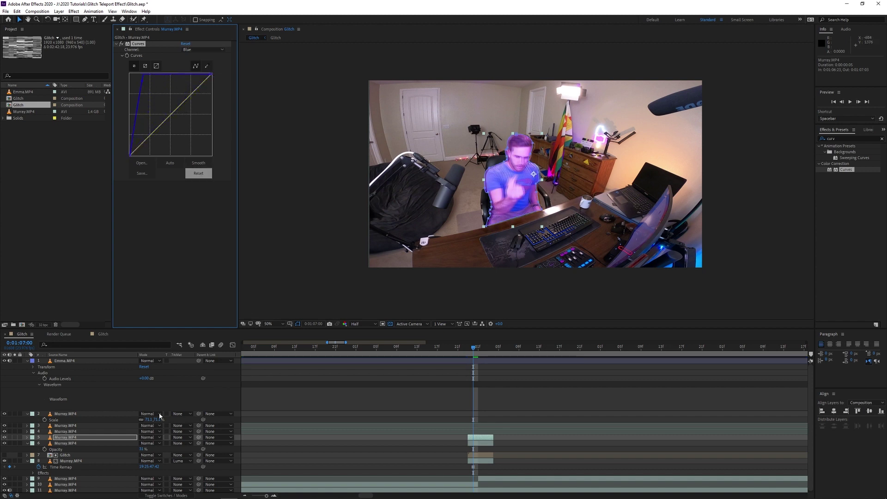
- Nudge the blue-tinted copy horizontally, ending at position 944, 540
click(513, 193)
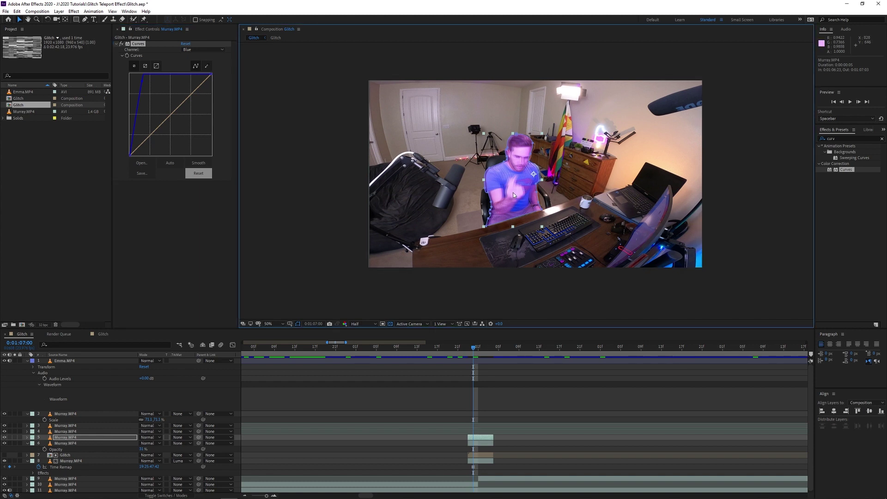
key(Left)
key(Left)
key(Left)
key(Left)
key(Left)
key(Left)
key(Left)
key(Left)
key(Left)
key(Left)
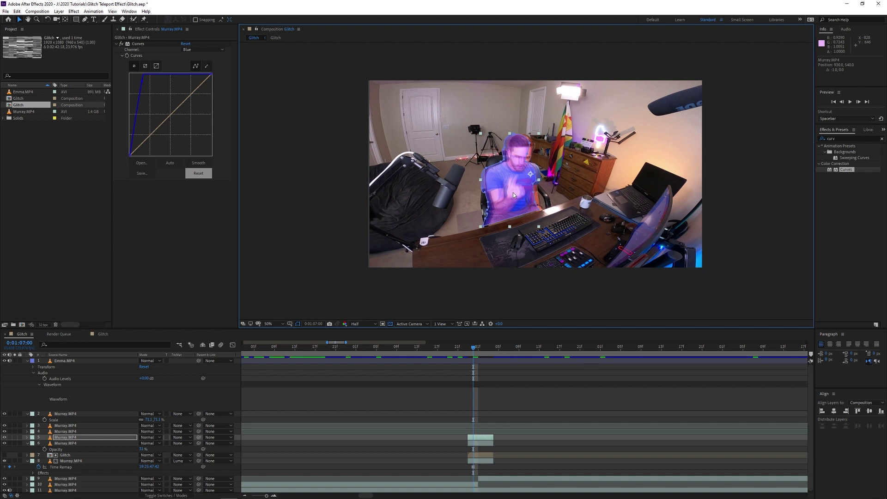
key(Right)
key(Right)
key(Right)
key(Right)
key(Right)
key(Right)
key(Right)
key(Right)
key(Right)
key(Right)
key(Right)
key(Right)
key(Right)
key(Right)
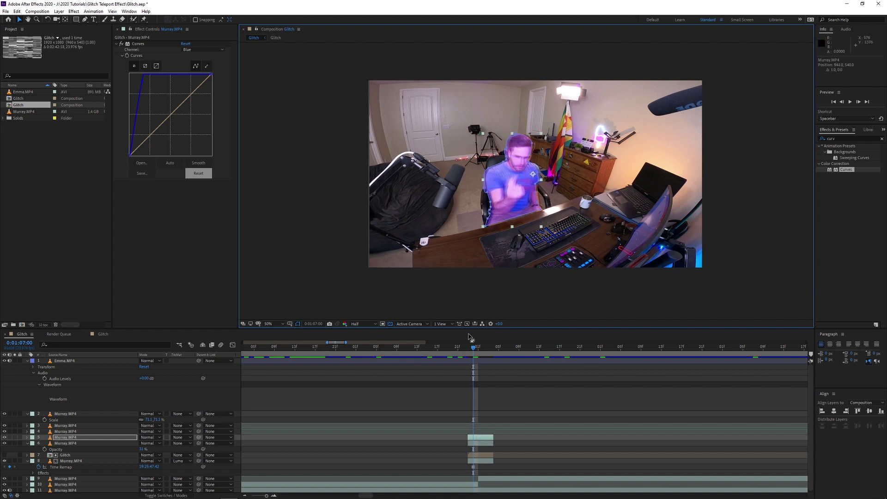
click(512, 394)
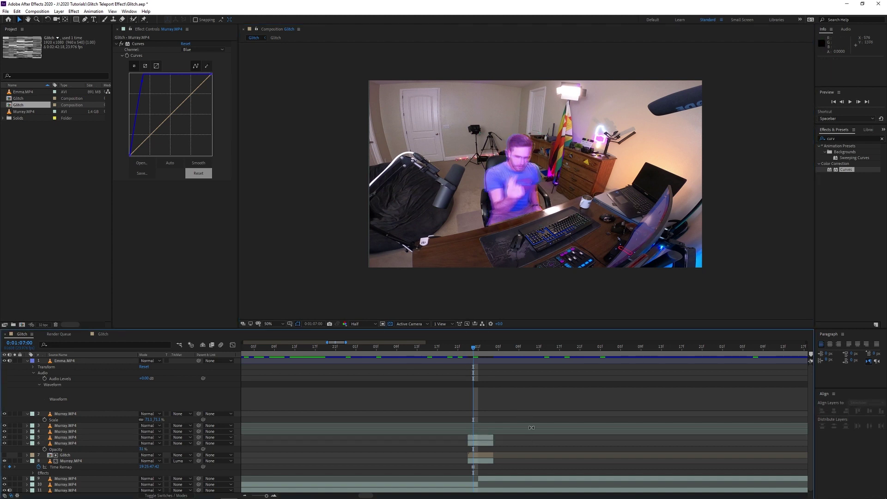
- Duplicate the blue-tinted copy, reset its Curves effect and raise the Green channel curve steeply
click(481, 438)
key(ctrl+d)
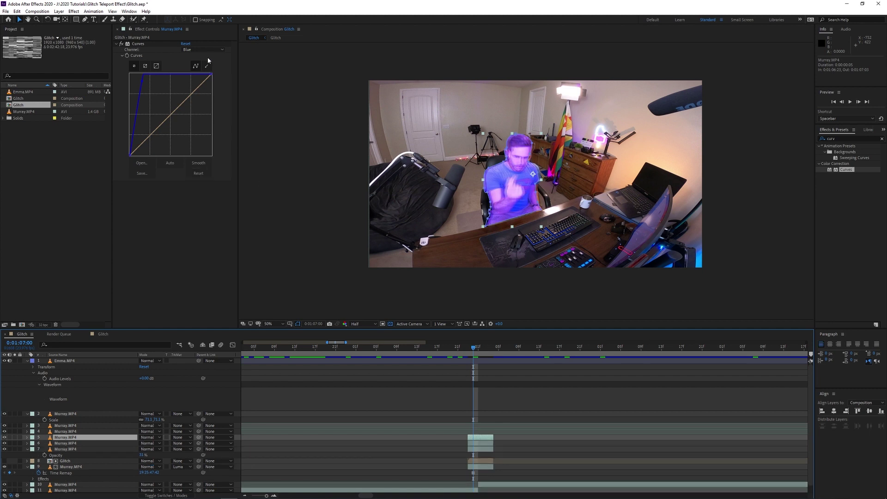
click(186, 44)
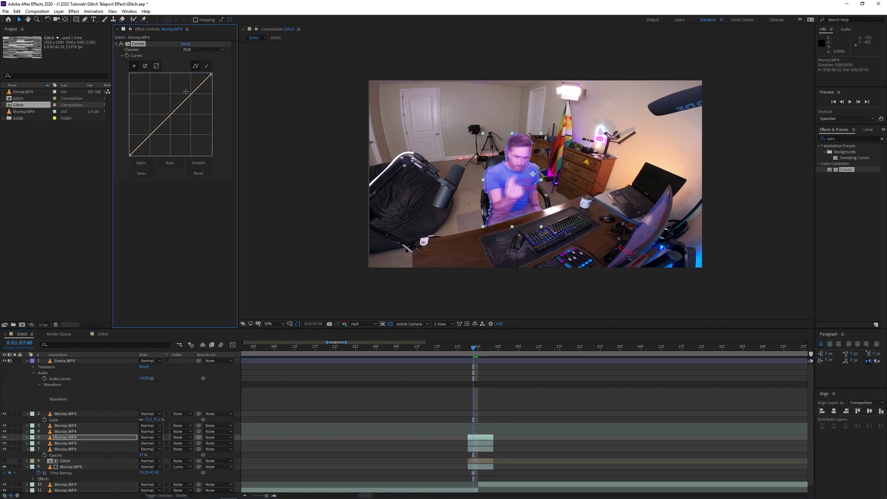
click(199, 49)
click(198, 73)
drag(180, 105, 155, 92)
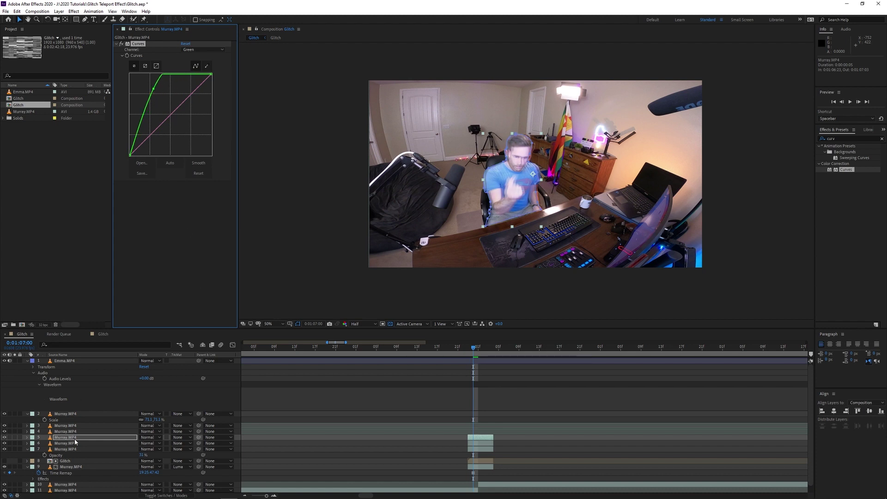
- Nudge the green-tinted copy right to position 964, 540 and preview the colour-split glitch
click(496, 198)
key(Right)
key(Right)
key(Right)
key(Right)
key(Right)
key(Right)
key(Right)
key(Right)
key(Right)
key(Right)
key(Right)
key(Right)
key(Right)
key(Right)
key(Right)
key(Right)
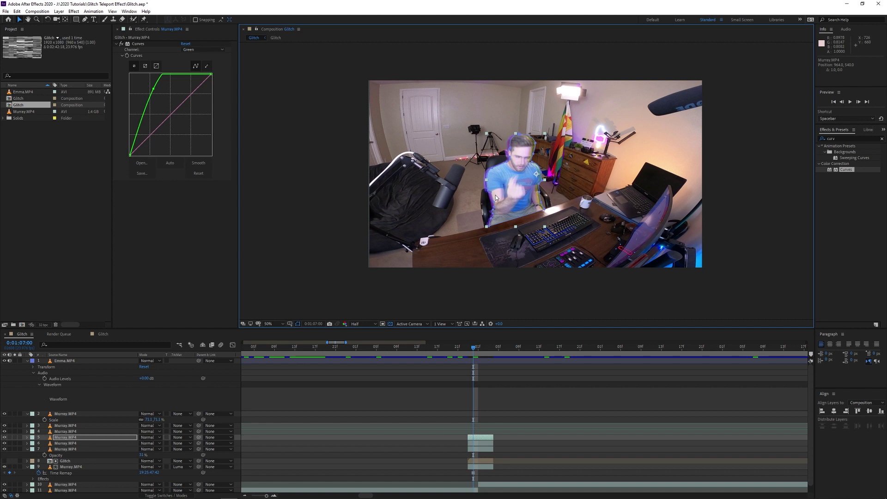
click(503, 391)
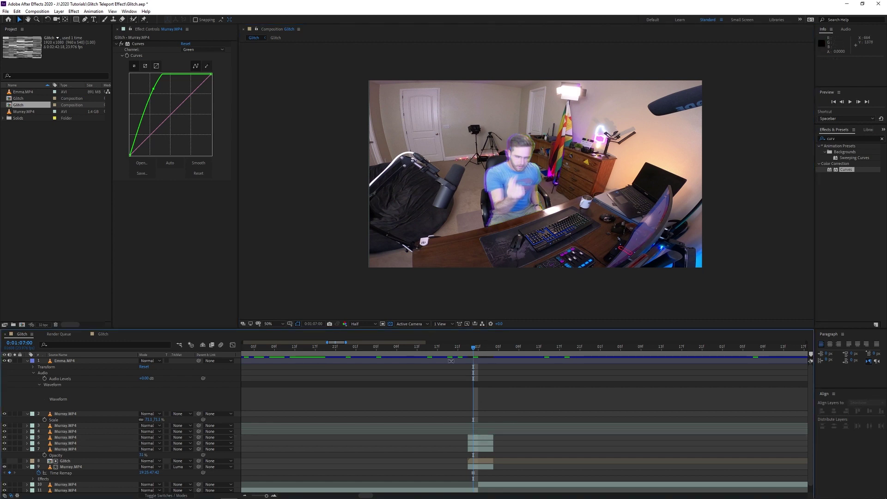
key(minus)
key(space)
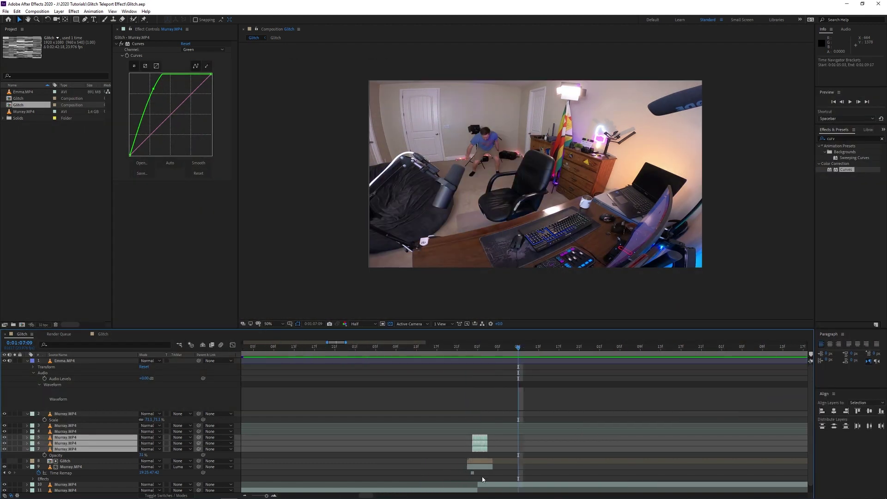
- Duplicate the full-frame take that starts at 0:01:07:01 and place the copy above the three colour-tinted copies
click(487, 486)
drag(488, 486, 487, 486)
drag(90, 485, 93, 435)
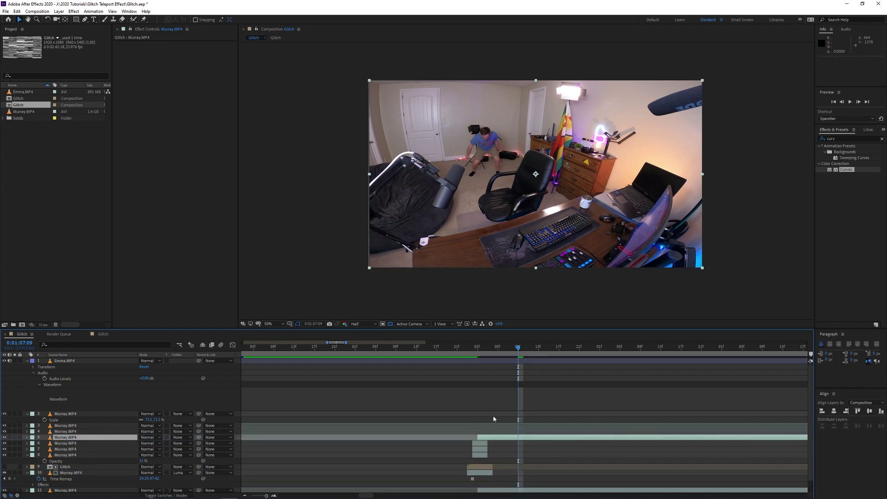
- Set the current time to 0:01:07:01 and freeze the duplicated take on that frame
scroll(480, 409, up, 3)
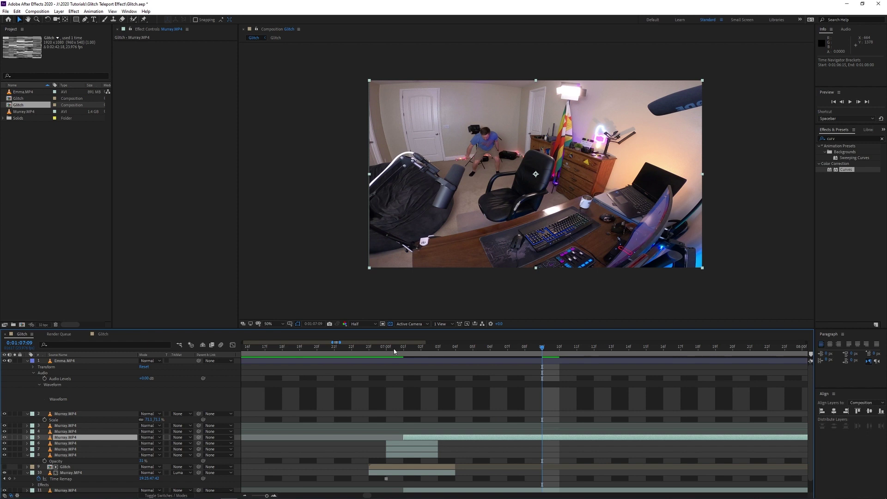
drag(394, 351, 402, 351)
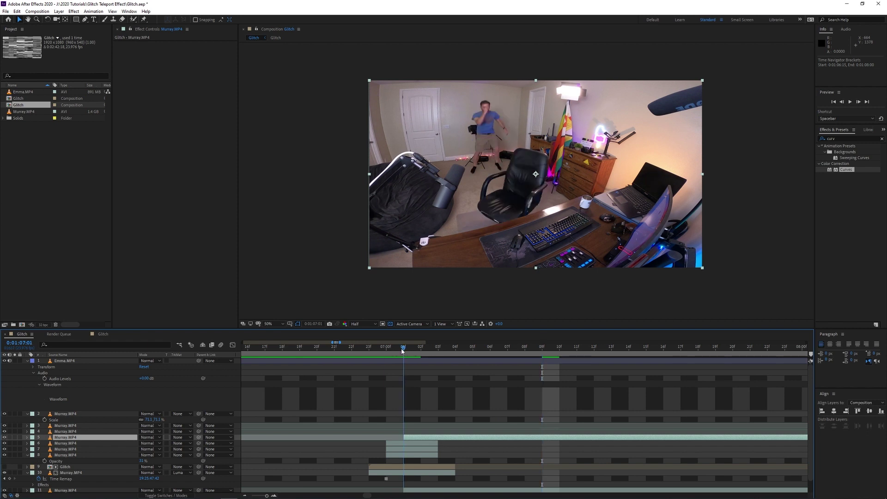
right_click(417, 437)
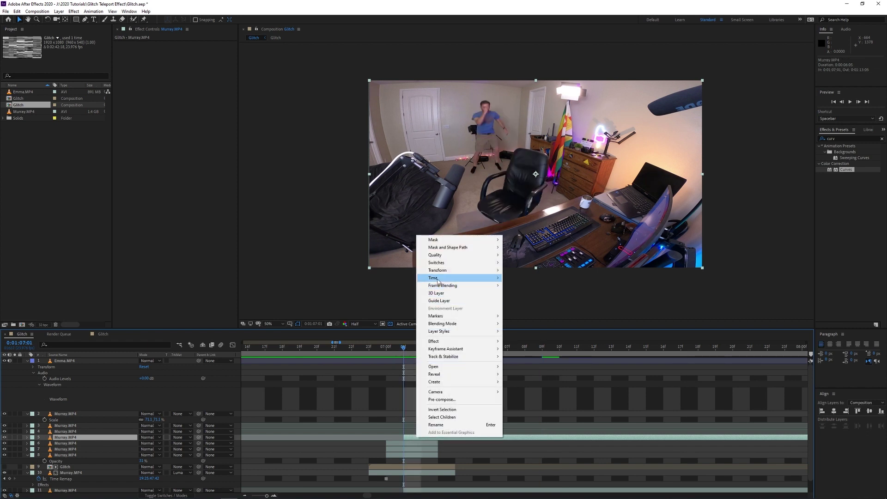
mouse_move(490, 278)
click(525, 301)
- Draw a closed Pen mask around the standing man's body, arms and legs on the new freeze frame
scroll(476, 139, up, 4)
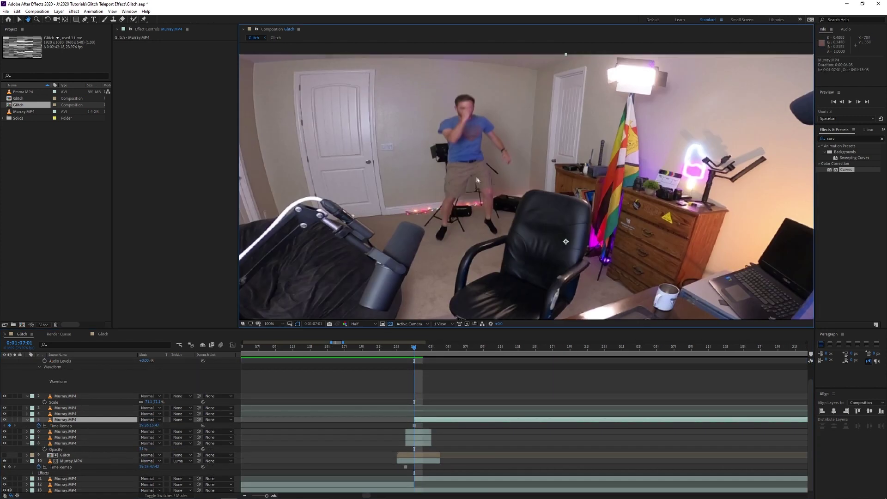
key(g)
click(412, 288)
click(424, 266)
click(438, 209)
click(467, 164)
click(489, 241)
click(514, 279)
click(510, 237)
click(514, 182)
click(491, 109)
click(516, 100)
scroll(527, 119, up, 3)
click(529, 178)
click(529, 192)
click(544, 201)
click(550, 176)
click(528, 140)
click(525, 122)
click(519, 115)
click(434, 63)
click(417, 107)
click(421, 200)
scroll(421, 200, down, 3)
click(406, 252)
click(398, 292)
click(411, 305)
key(v)
- Trim the masked freeze frame of the standing man to two frames starting at 0:01:07:01
key(Page_Down)
key(Page_Down)
key(alt+])
- Duplicate the Glitch precomp, place it directly above the standing man's freeze frame, and apply it as that clip's luma matte
click(418, 460)
key(ctrl+d)
drag(92, 461, 95, 422)
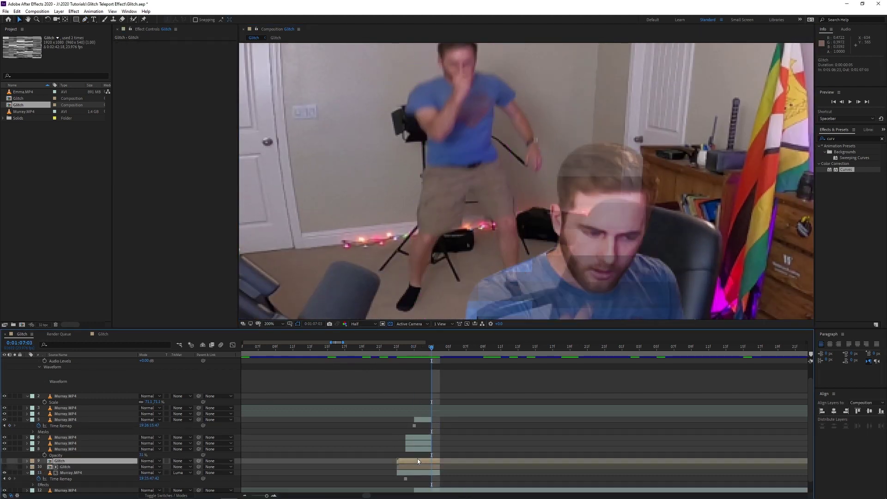
click(177, 426)
click(182, 455)
key(Page_Up)
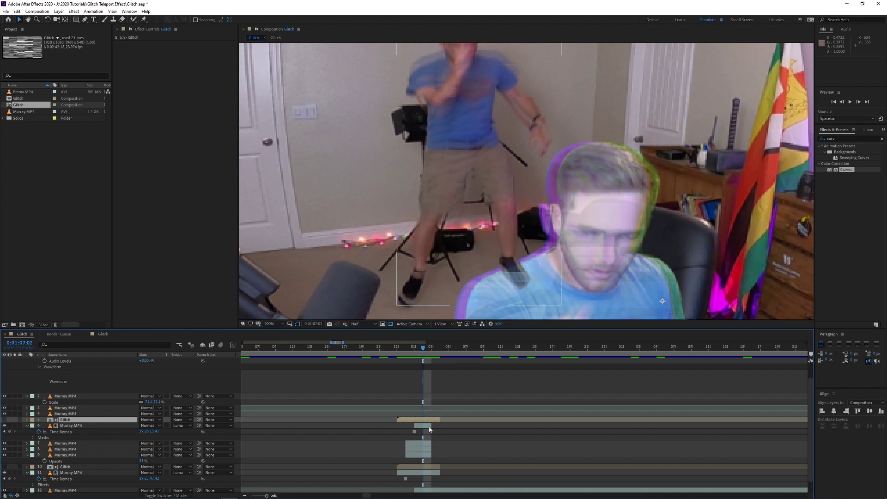
- Make three duplicates of the standing man's masked freeze frame and collapse the open properties of all layers
key(ctrl+d)
key(ctrl+a)
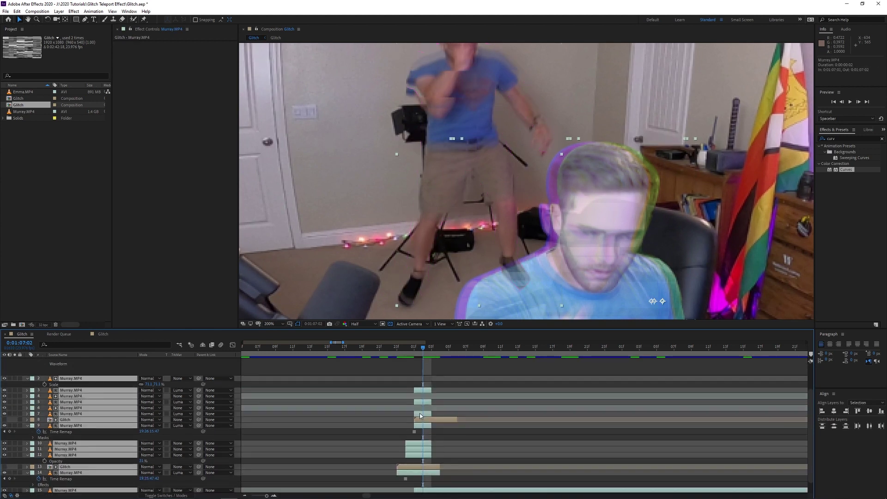
key(u)
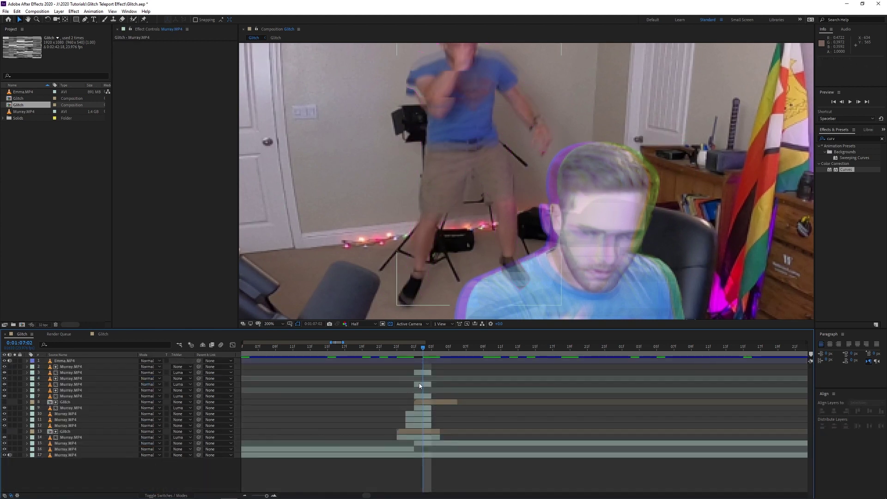
- Reorder the standing man's masked freeze-frame duplicates in the layer stack so they sit together directly above their Glitch matte layer
click(420, 384)
click(78, 388)
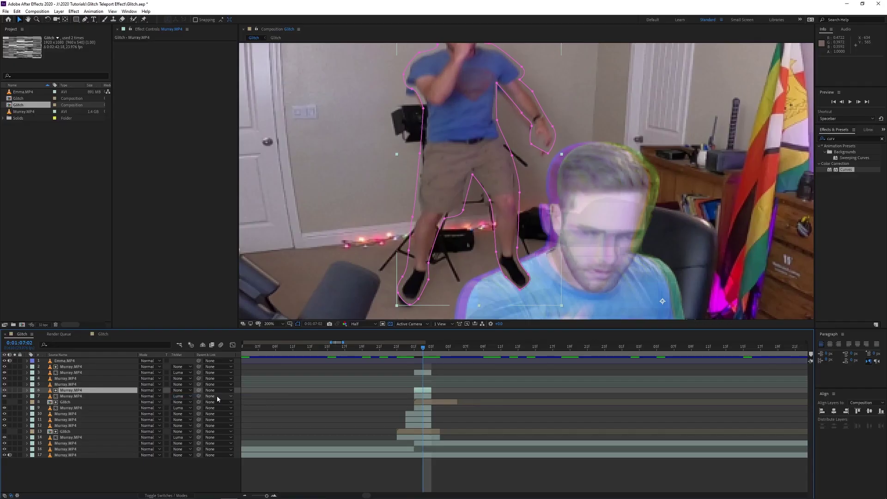
click(418, 374)
click(107, 382)
click(107, 388)
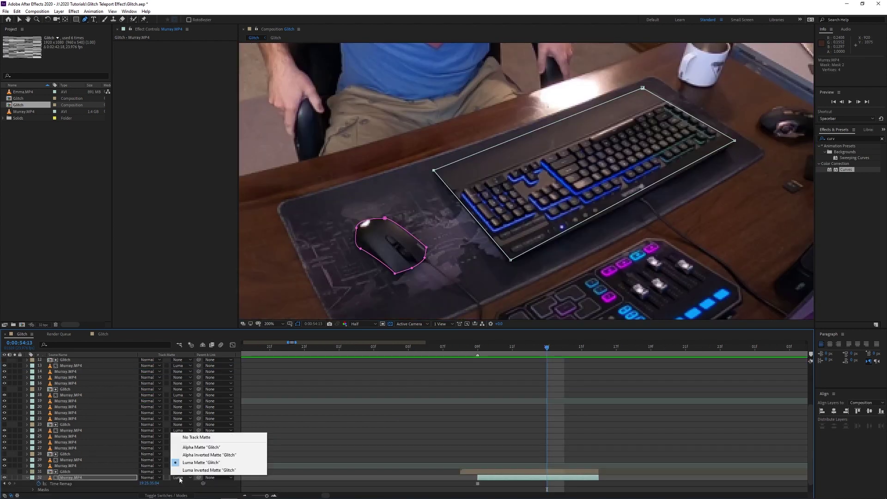
- Review the masked keyboard-and-mouse freeze frame near 0:00:54:13 and the short freeze frames around and after 0:01:05:01 in the timeline
click(103, 478)
scroll(403, 447, down, 1)
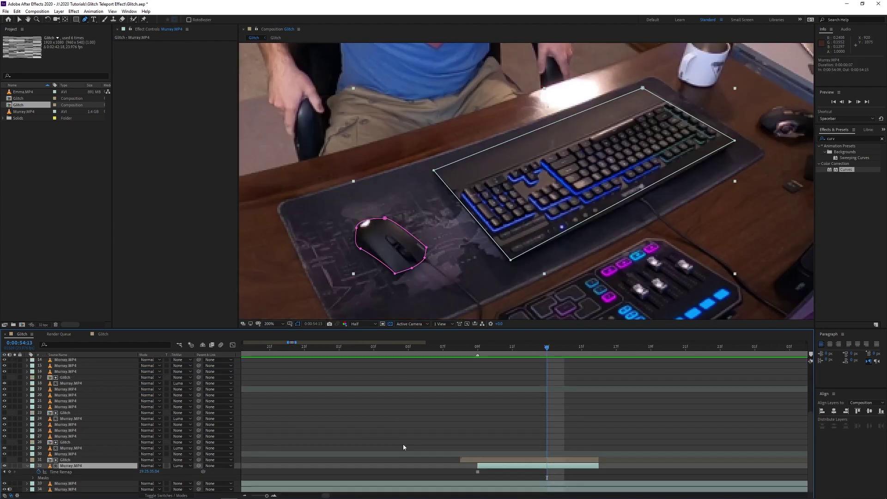
key(v)
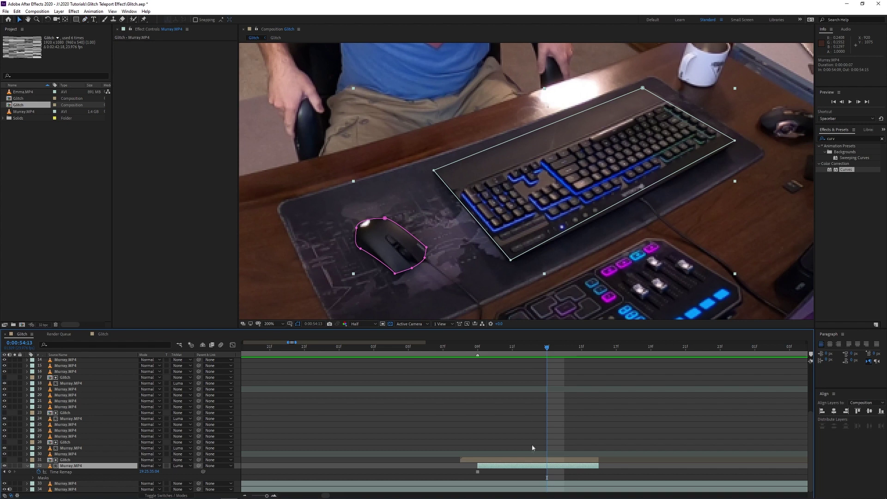
mouse_move(529, 351)
mouse_down()
mouse_move(477, 351)
mouse_move(548, 351)
mouse_move(512, 351)
mouse_up()
scroll(512, 278, down, 1)
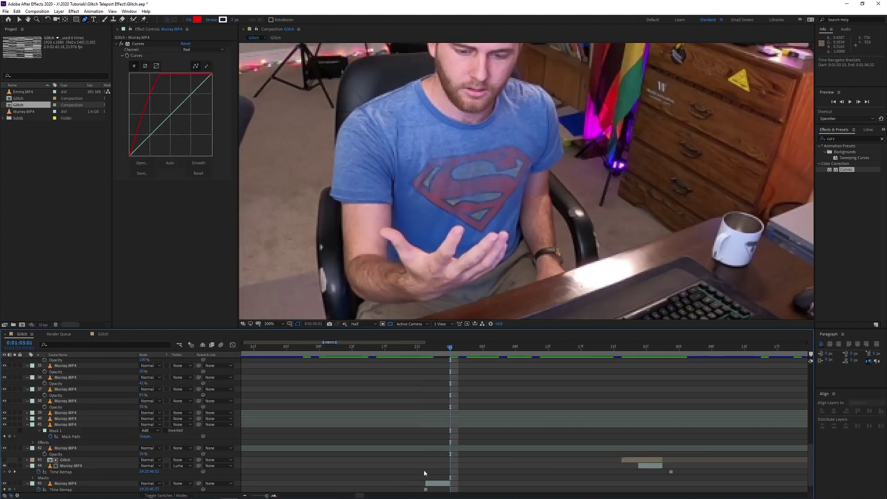
drag(445, 466, 545, 378)
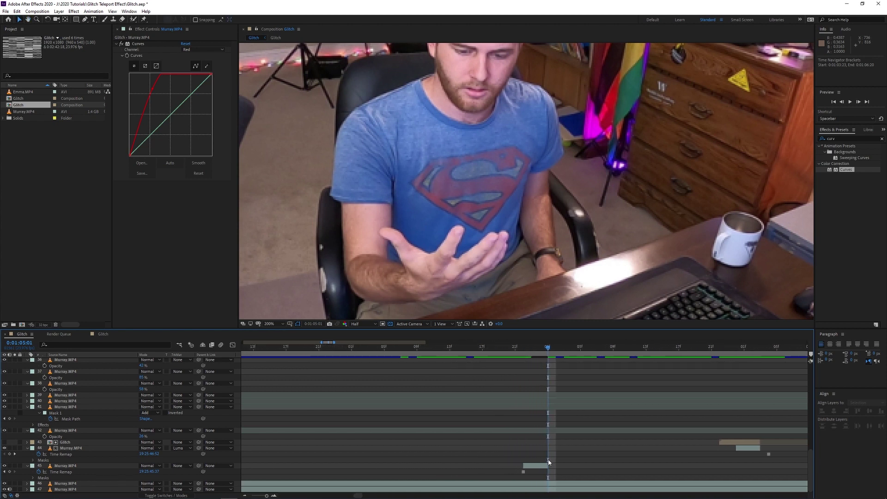
click(536, 466)
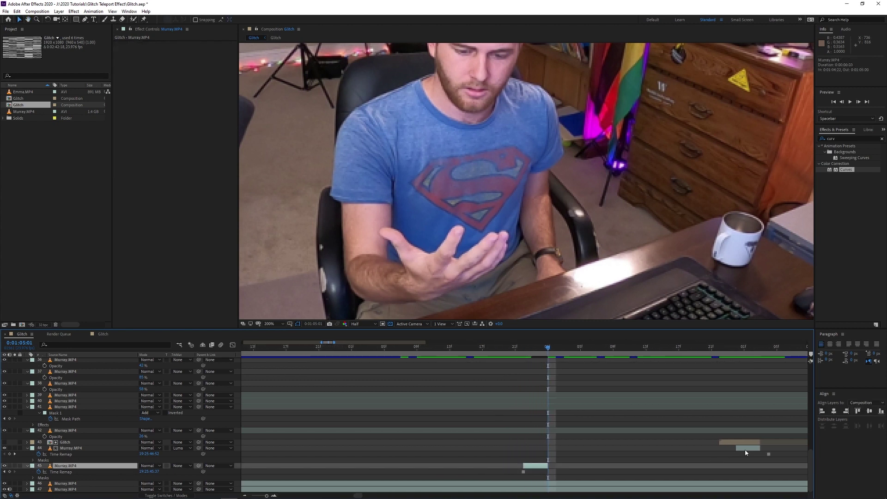
click(745, 450)
key([)
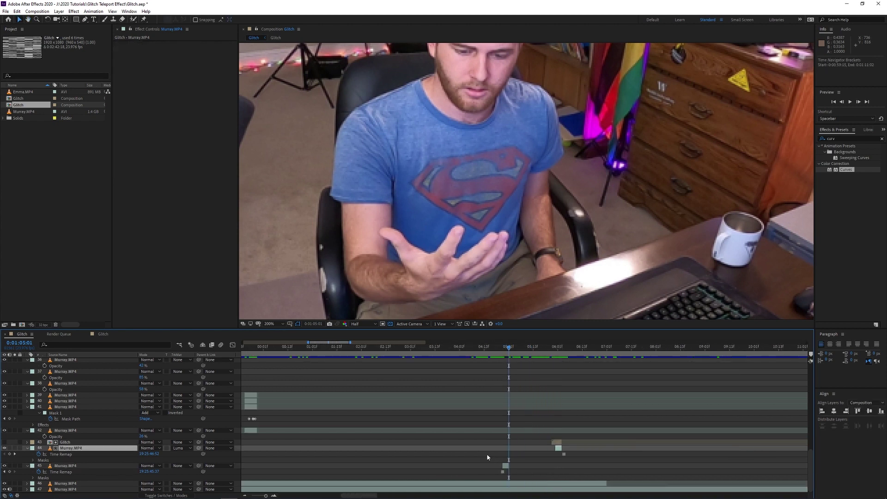